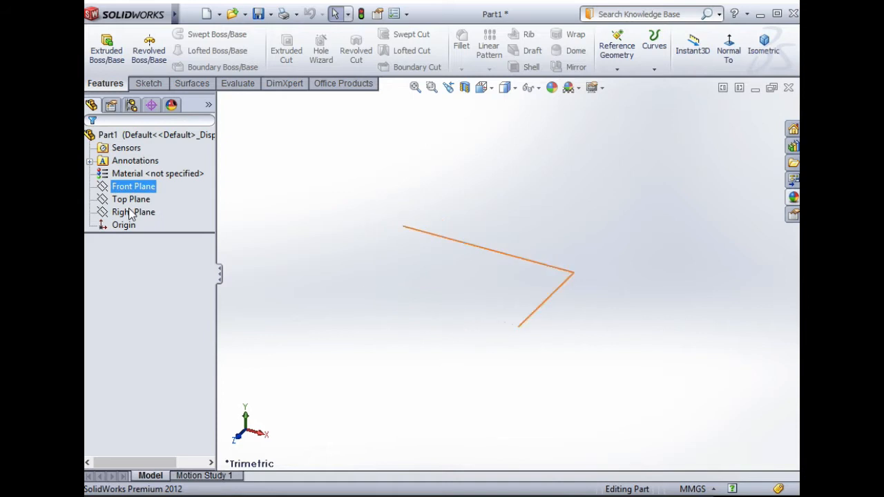
# Start a new sketch on the Right Plane
pyautogui.click(131, 212)
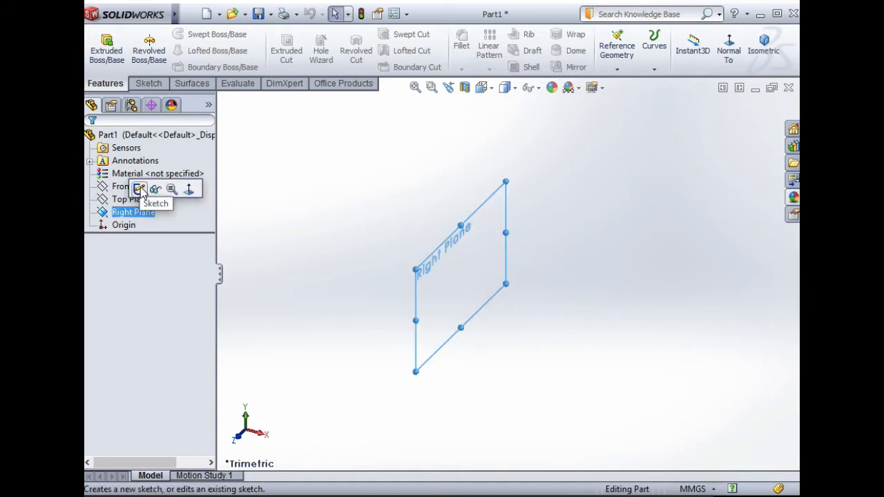
pyautogui.click(139, 190)
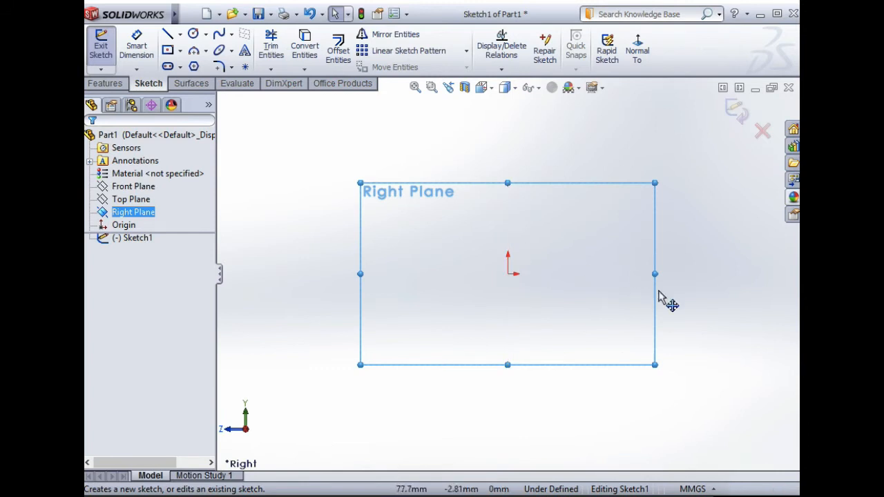
pyautogui.scroll(-2, 667, 290)
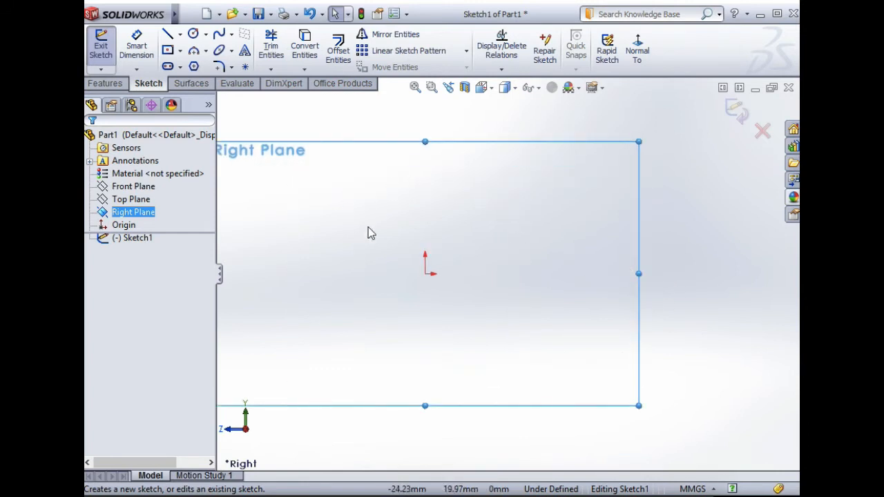
pyautogui.scroll(-1, 370, 233)
pyautogui.scroll(-3, 432, 293)
pyautogui.scroll(-2, 543, 280)
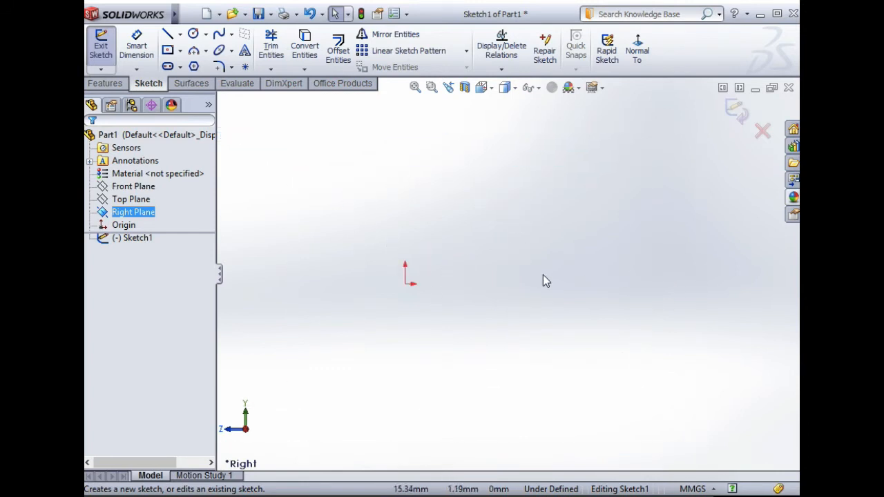
pyautogui.scroll(-1, 413, 182)
# Draw a horizontal line about 11 mm long from the origin, towards negative Z, as the first base segment
pyautogui.click(180, 34)
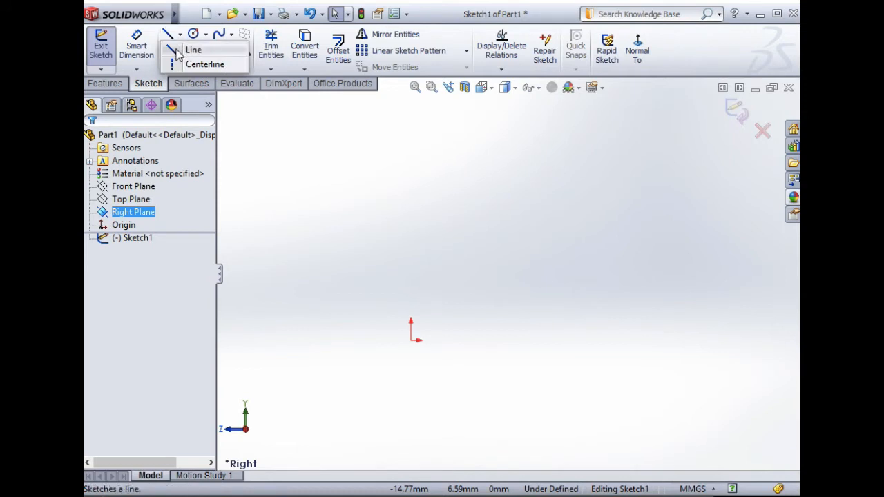
pyautogui.click(178, 53)
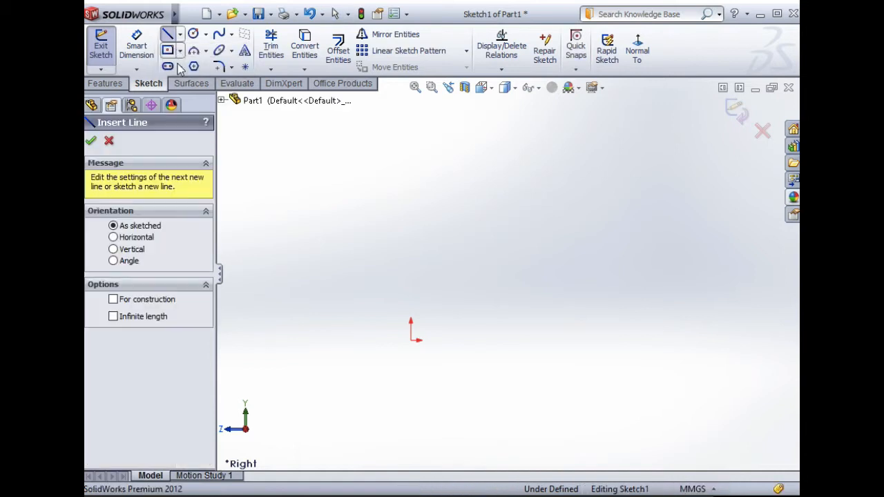
pyautogui.click(411, 340)
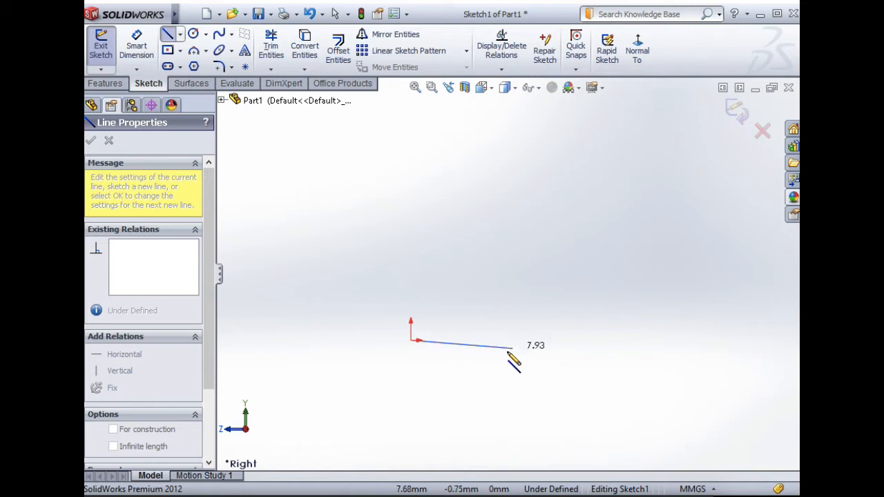
pyautogui.scroll(2, 521, 339)
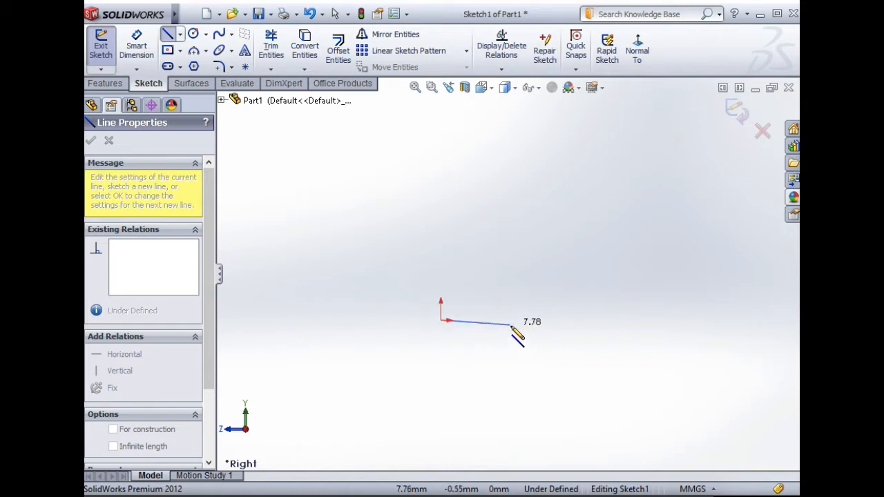
pyautogui.scroll(3, 515, 331)
pyautogui.scroll(1, 522, 302)
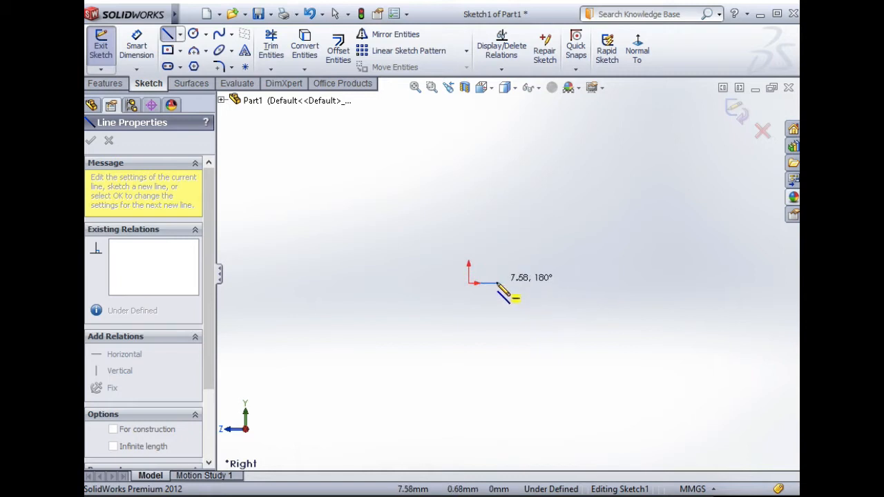
pyautogui.scroll(-10, 484, 293)
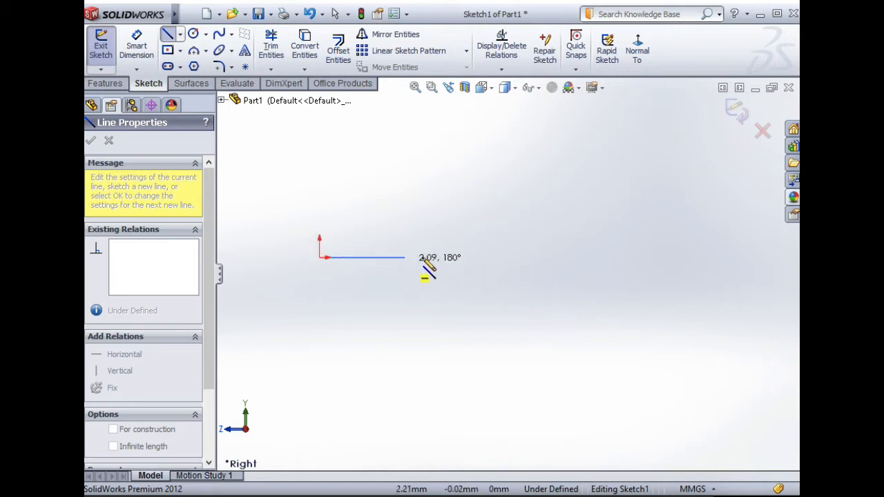
pyautogui.scroll(5, 437, 261)
pyautogui.scroll(3, 432, 259)
pyautogui.scroll(2, 584, 278)
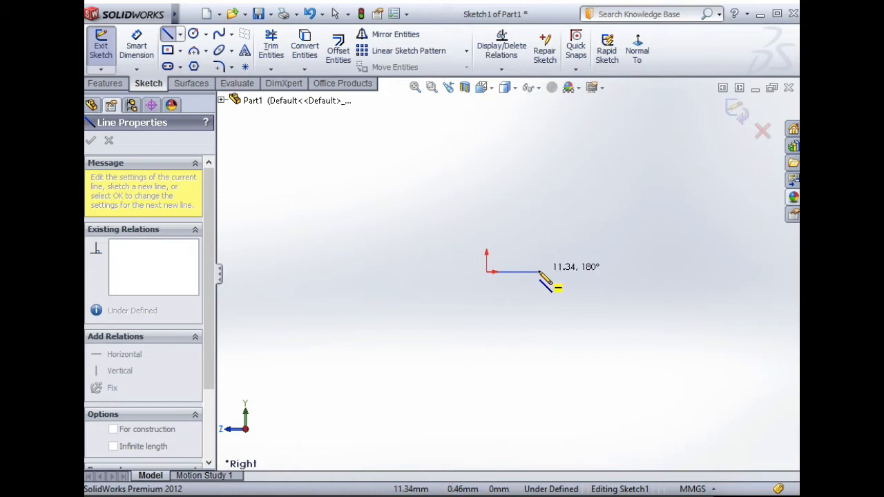
pyautogui.click(538, 271)
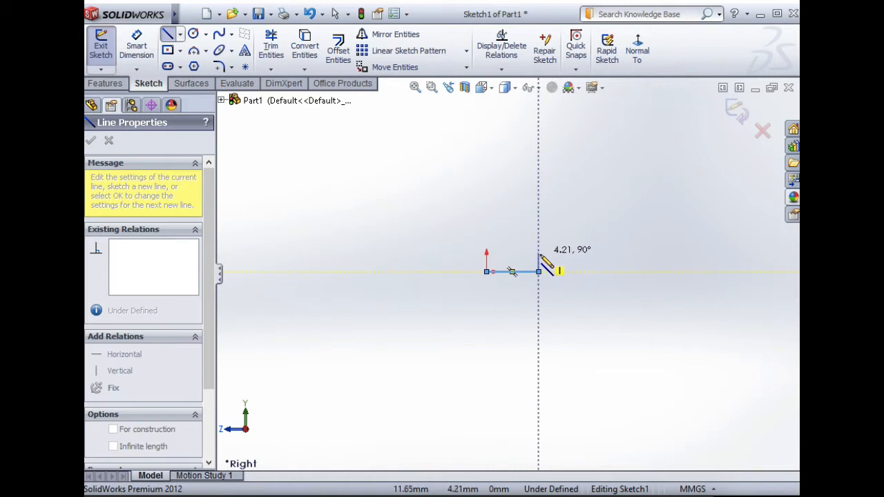
# Continue the line chain with a bottom notch about 4 mm high and 19 mm wide, followed by a base segment about 6 mm long
pyautogui.click(539, 256)
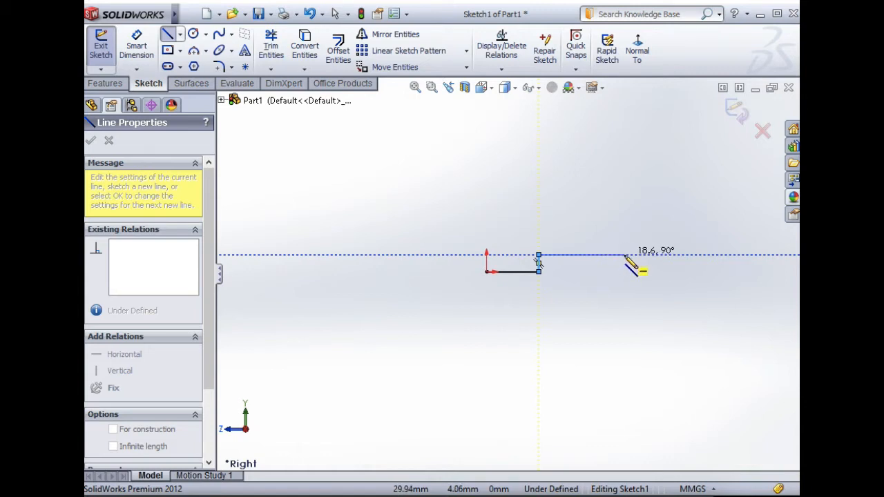
pyautogui.click(624, 255)
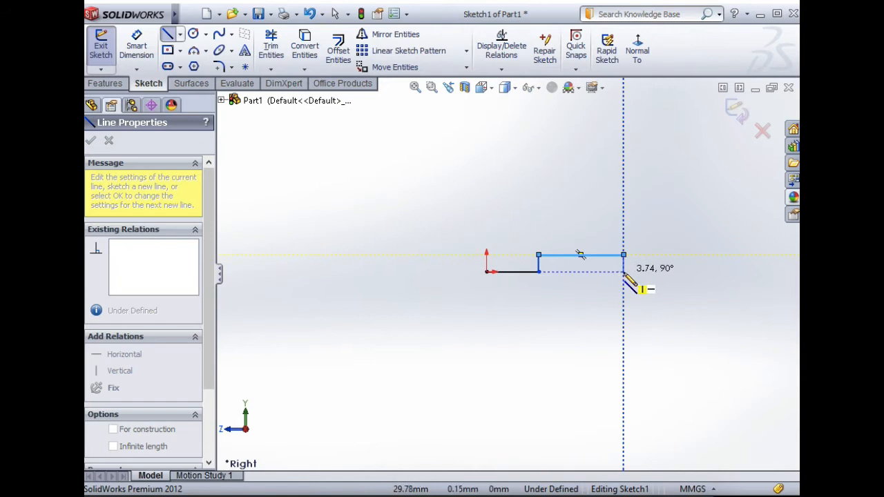
pyautogui.click(623, 271)
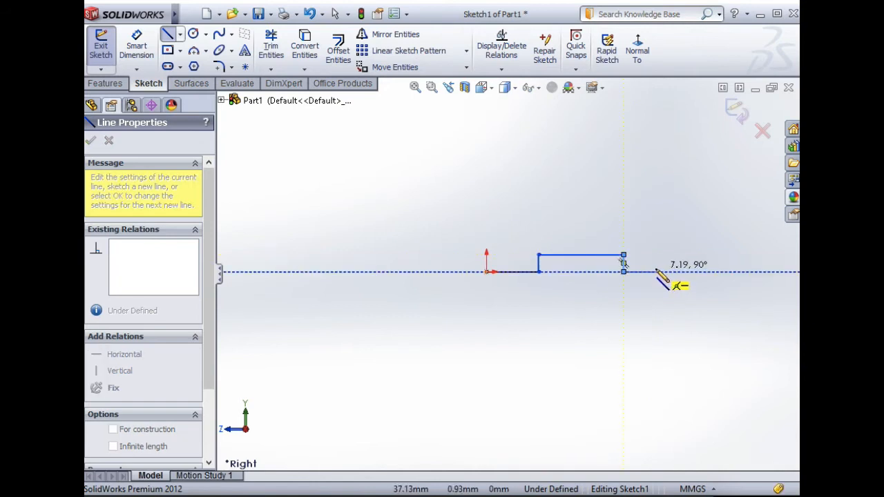
pyautogui.click(651, 271)
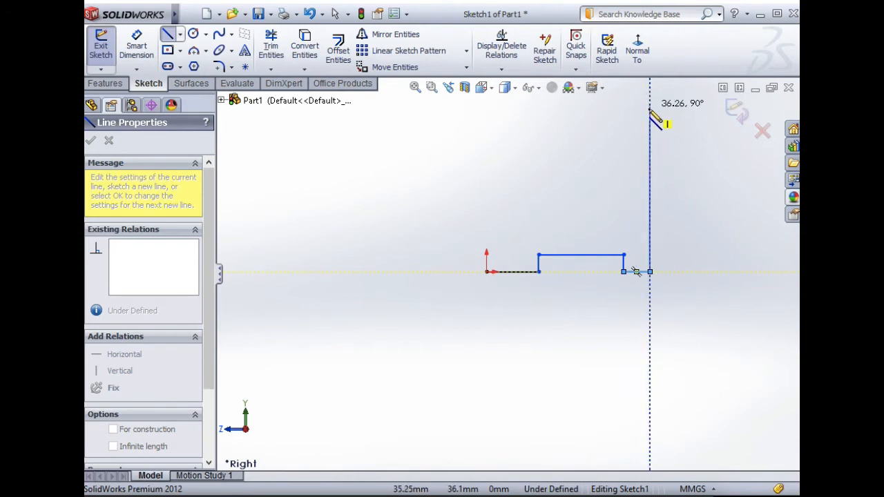
# Close the L-shaped profile at the origin with a back side about 54 mm high, a top edge, and a step ledge about 21 mm wide
pyautogui.scroll(2, 650, 111)
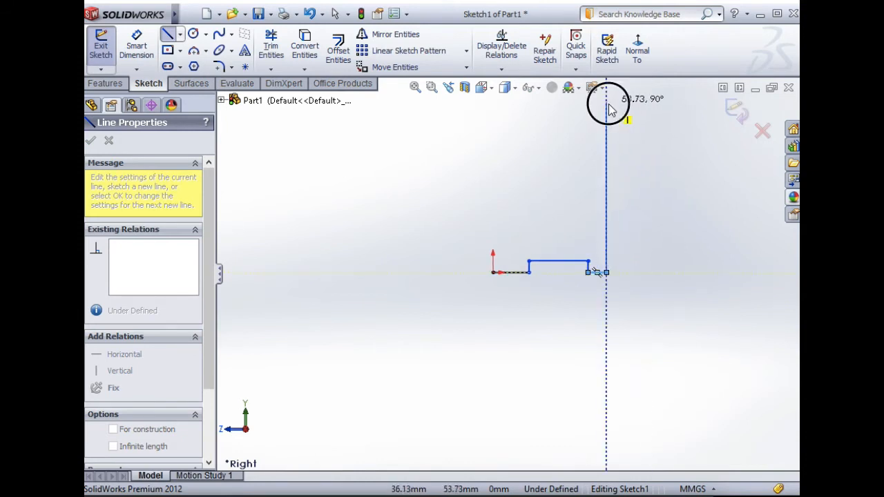
pyautogui.click(606, 102)
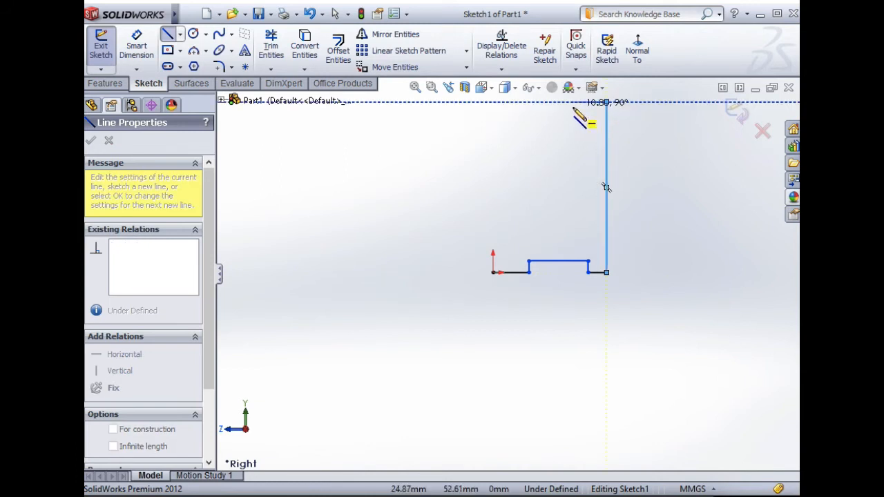
pyautogui.click(560, 104)
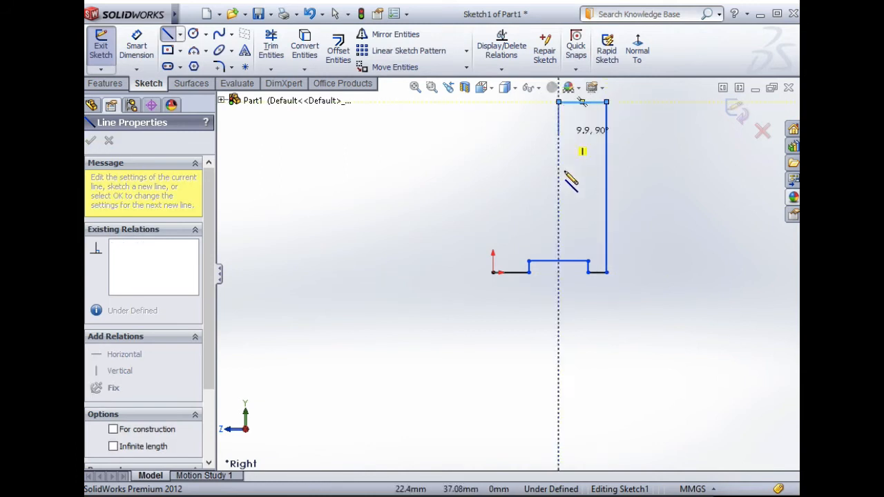
pyautogui.click(559, 234)
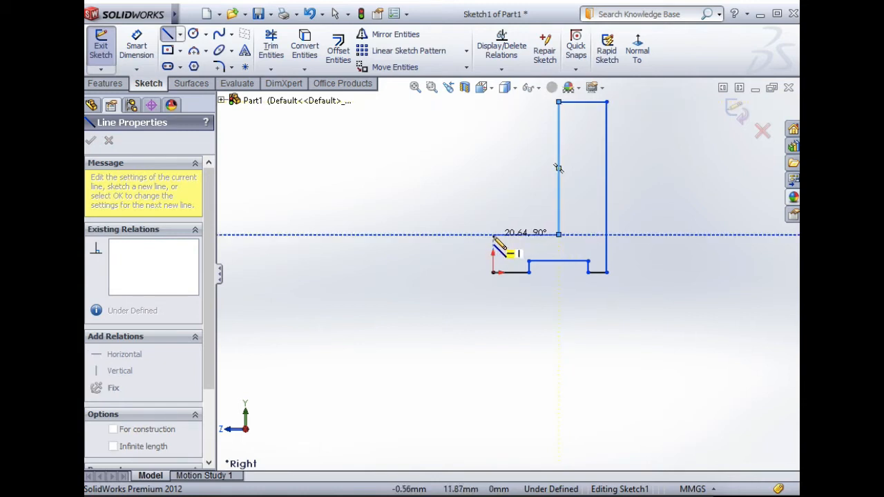
pyautogui.click(493, 236)
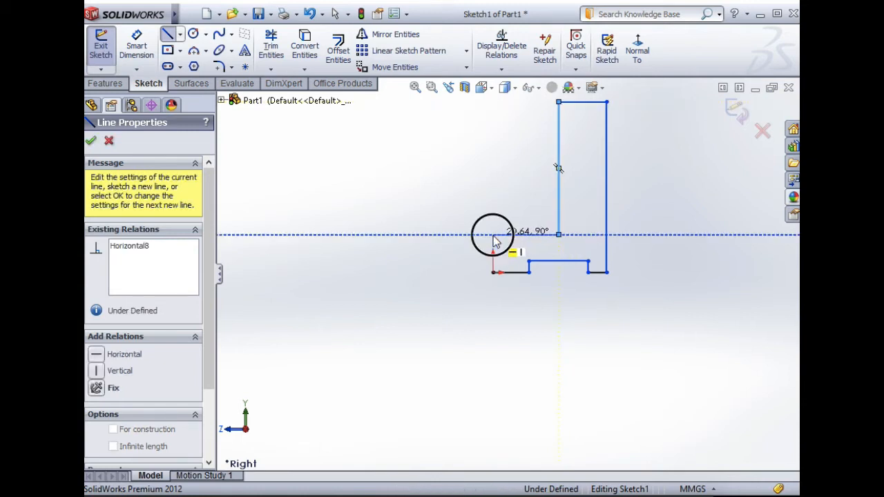
pyautogui.click(493, 272)
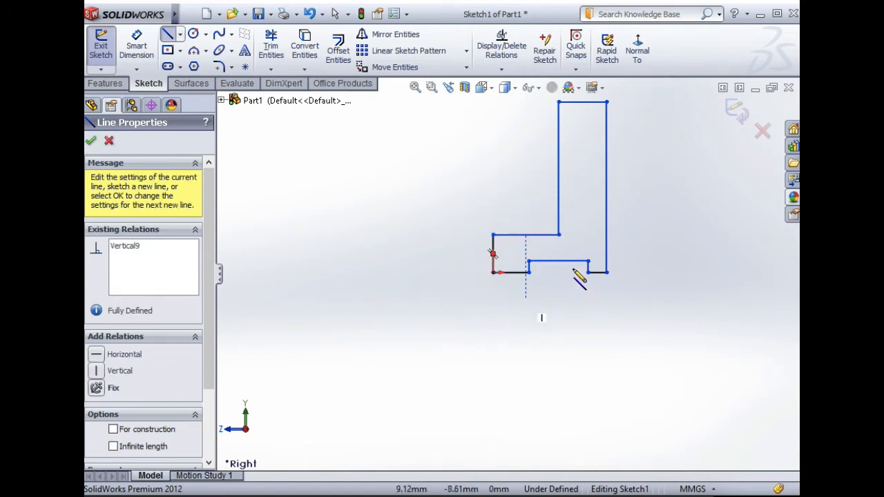
pyautogui.press('Escape')
pyautogui.press('f')
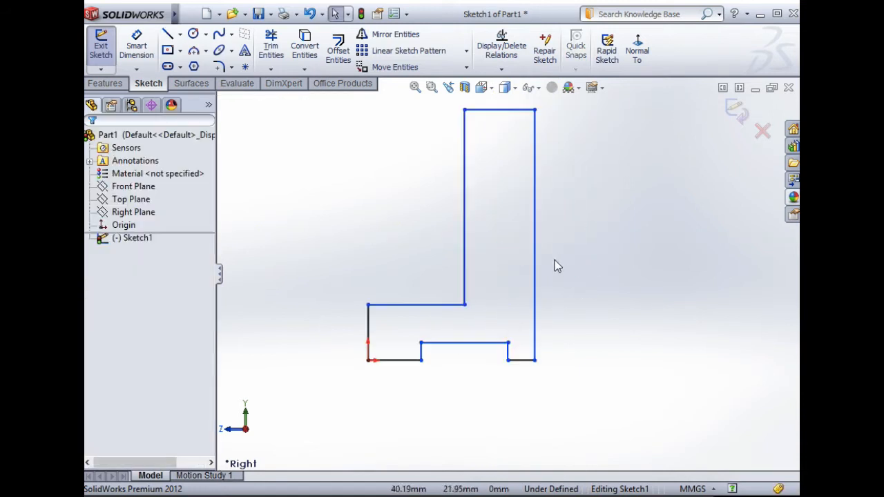
# Dimension the two base segments on either side of the bottom notch to 12 mm each
pyautogui.click(141, 49)
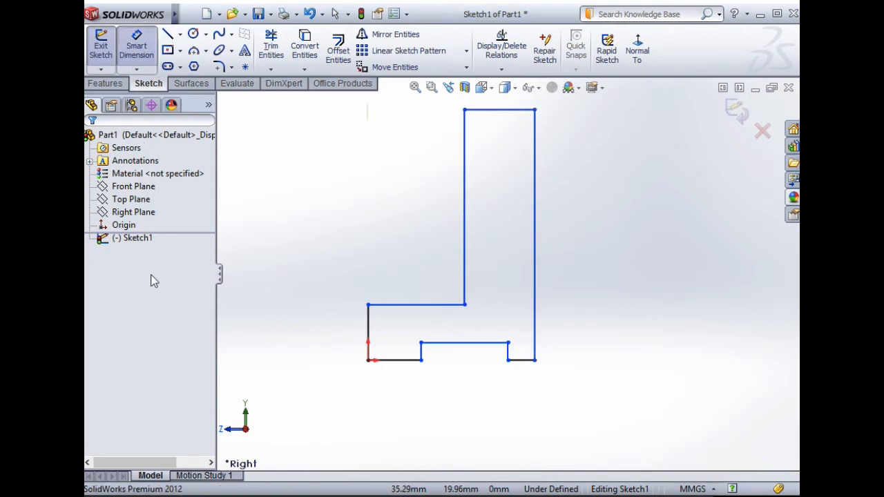
pyautogui.click(397, 361)
pyautogui.click(398, 395)
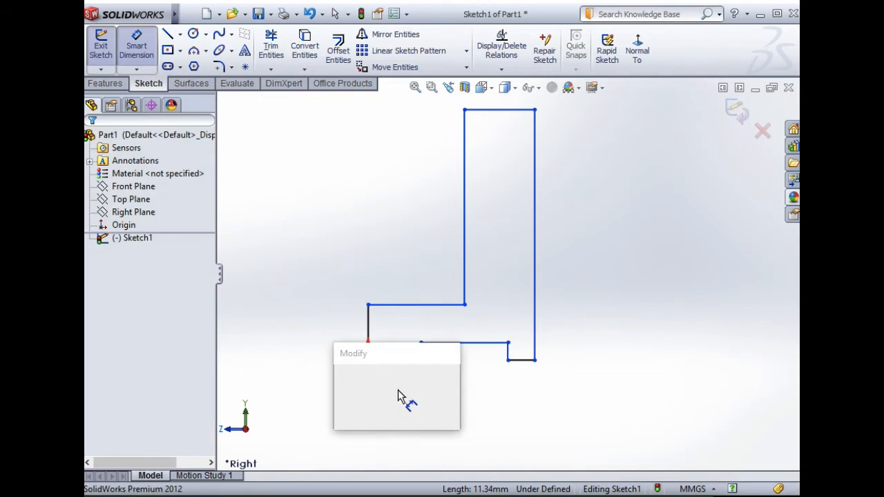
pyautogui.write('12')
pyautogui.press('Return')
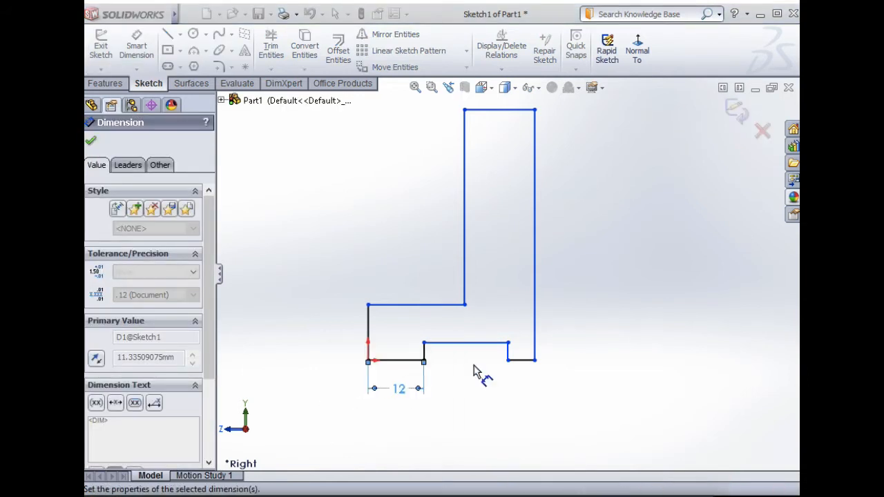
pyautogui.click(522, 360)
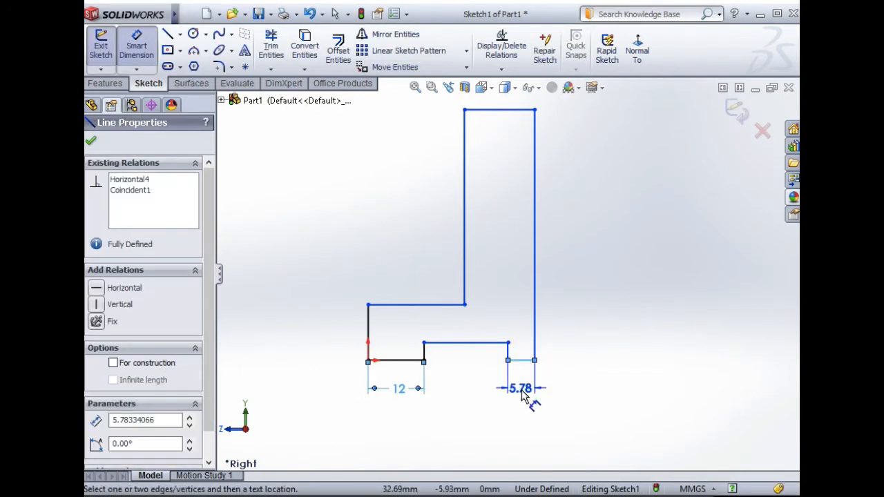
pyautogui.click(522, 393)
pyautogui.write('12')
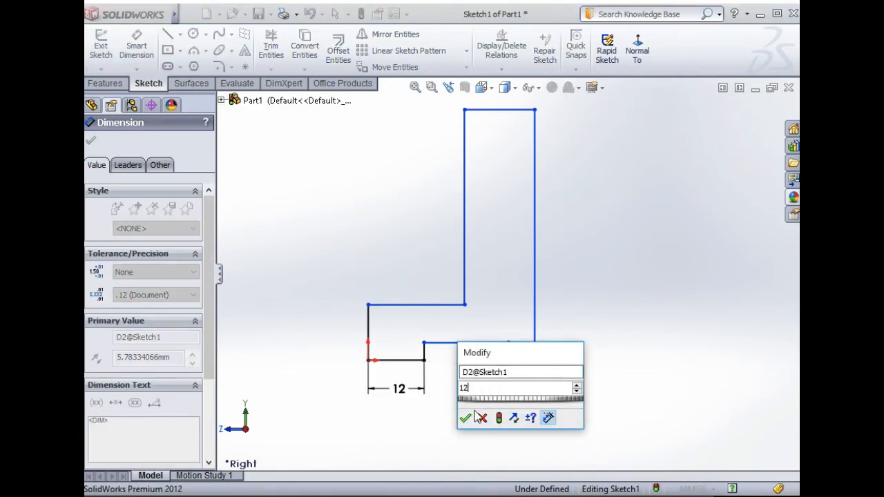
pyautogui.click(467, 420)
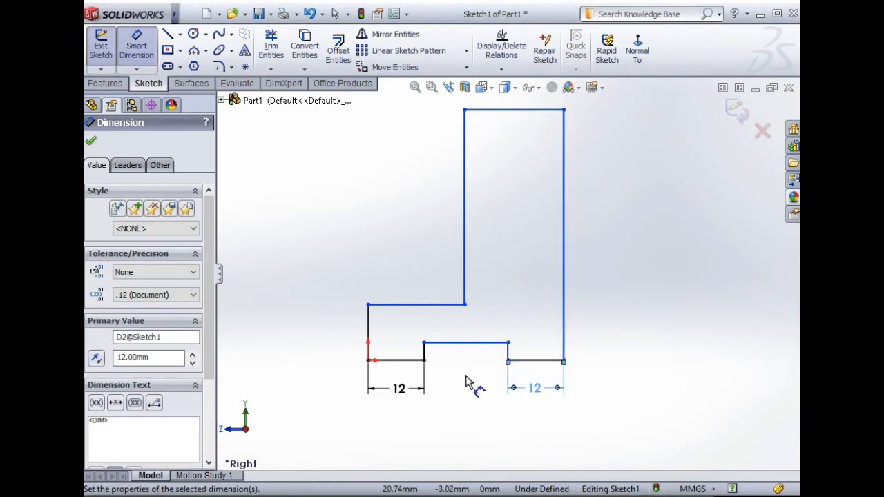
# Dimension the profile's overall base width between its two outer bottom corners to 65 mm
pyautogui.click(369, 362)
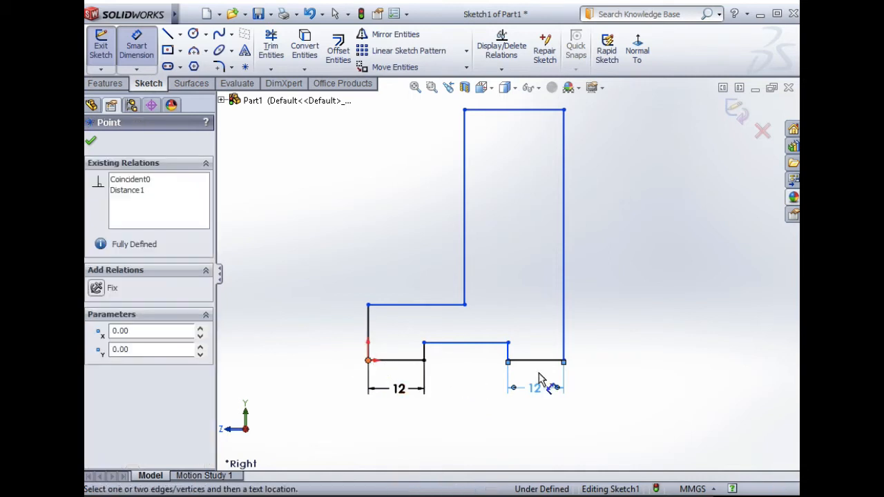
pyautogui.click(563, 361)
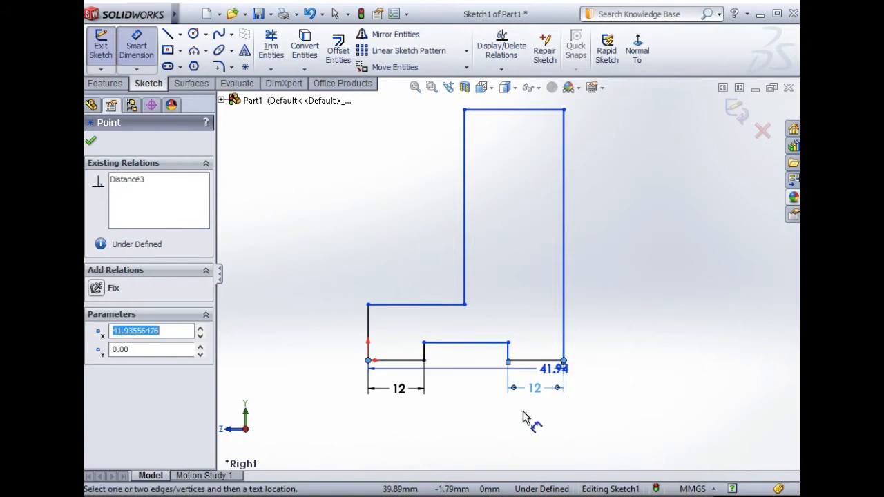
pyautogui.click(481, 428)
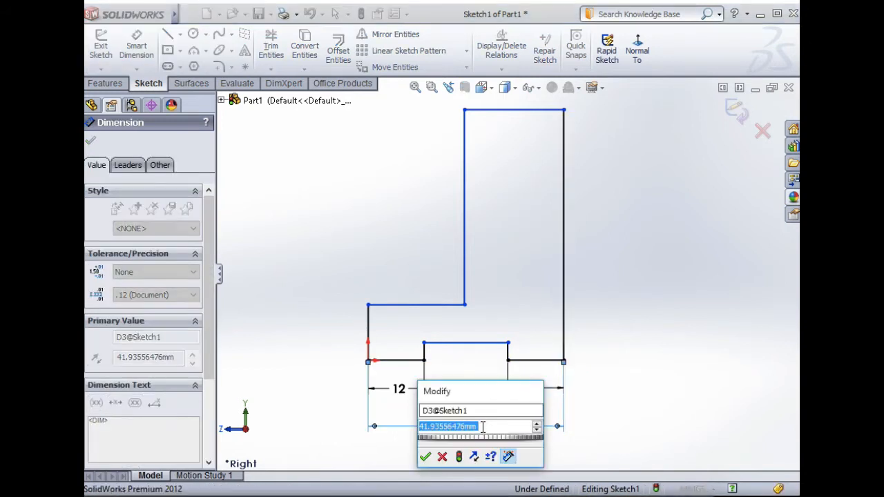
pyautogui.write('65')
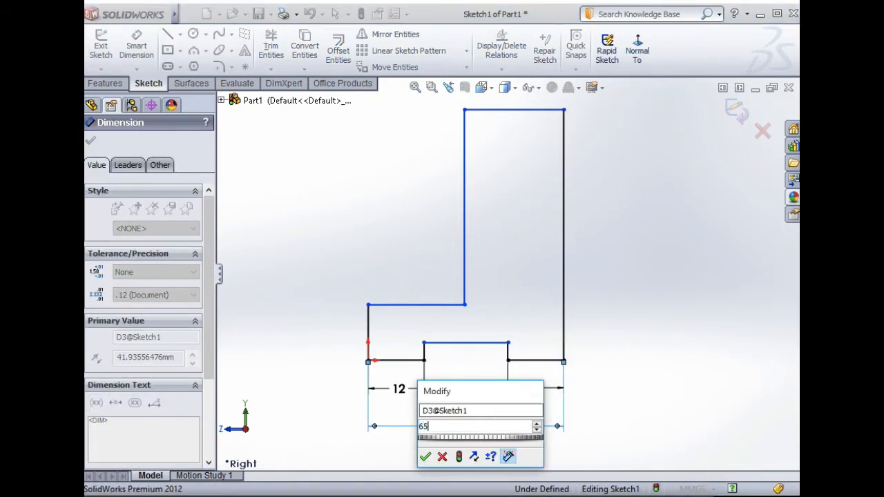
pyautogui.click(431, 457)
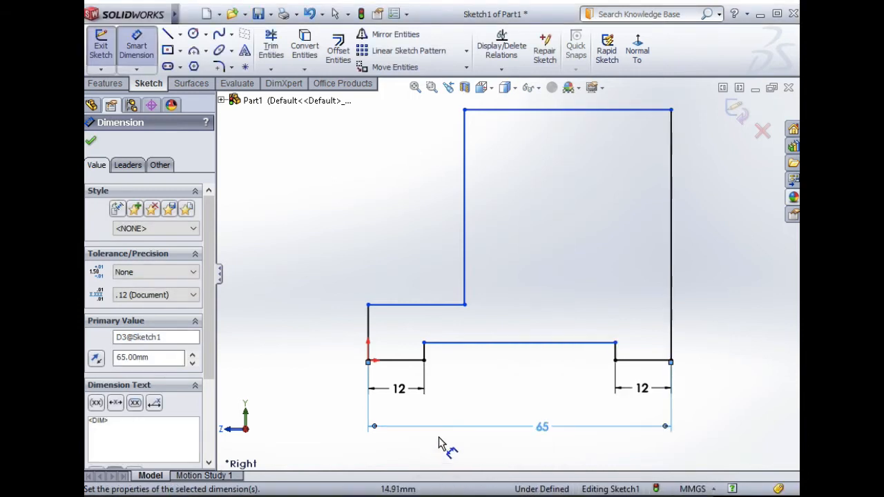
pyautogui.click(487, 372)
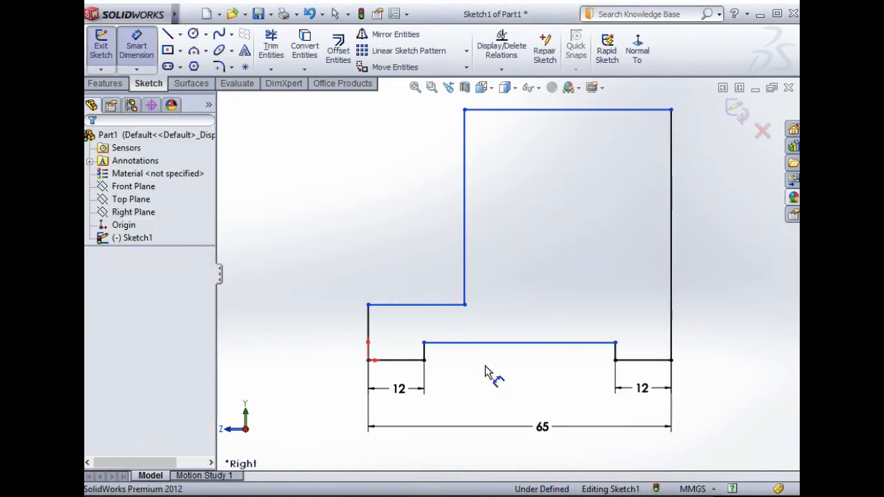
# Dimension the bottom notch's short vertical side to a height of 10 mm
pyautogui.click(427, 353)
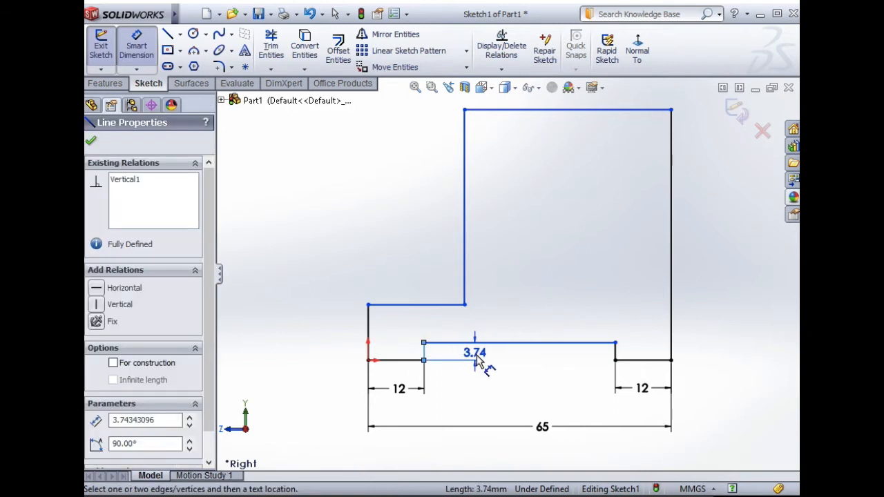
pyautogui.click(477, 364)
pyautogui.write('1')
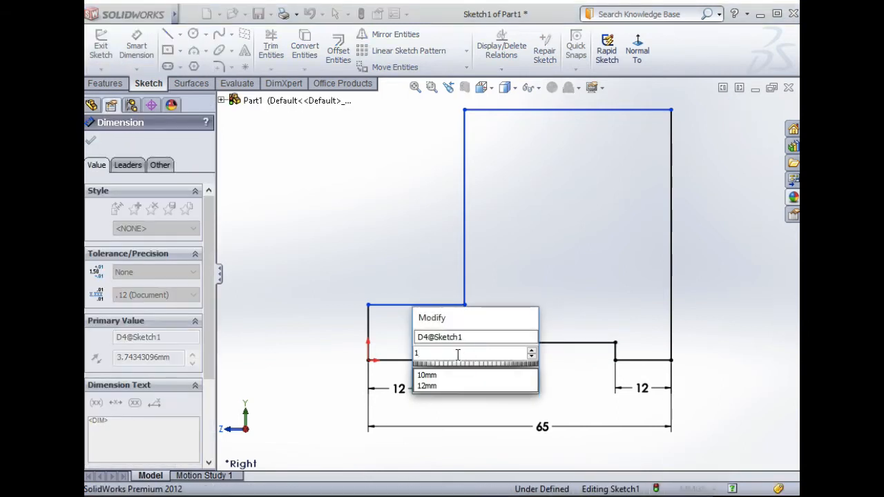
pyautogui.click(449, 374)
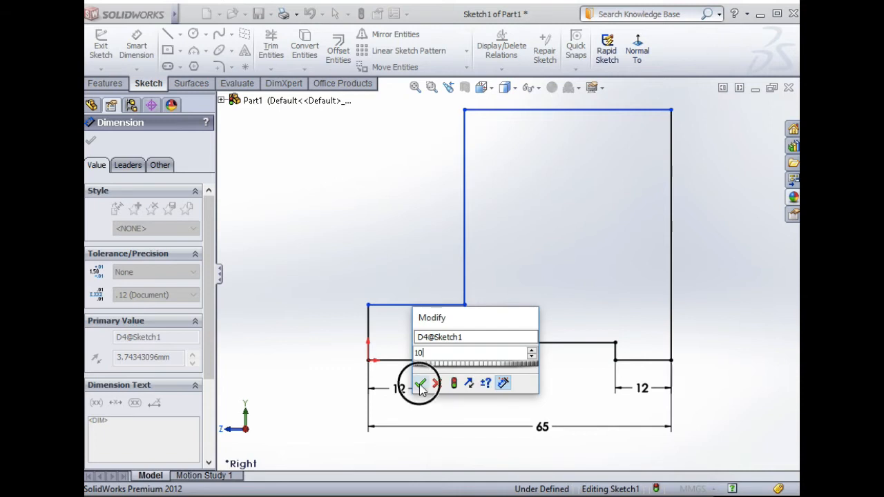
pyautogui.click(421, 384)
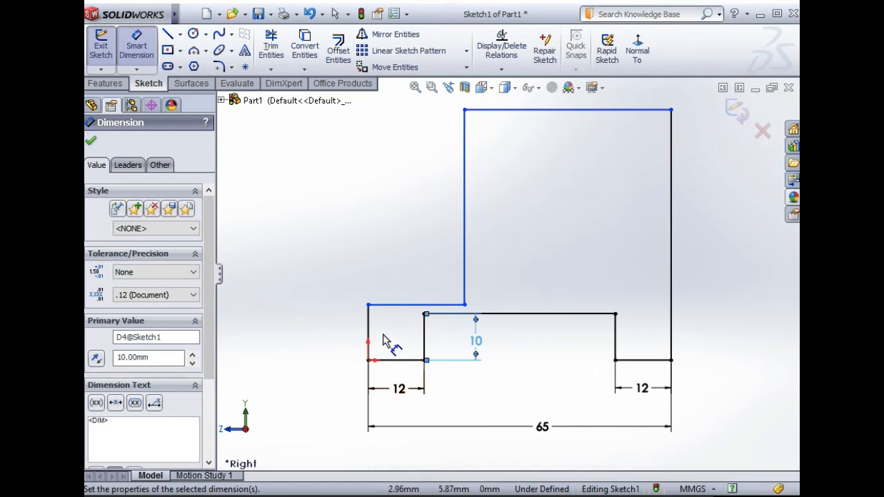
# Dimension the profile's tall back side to 75 mm
pyautogui.click(672, 239)
pyautogui.click(707, 238)
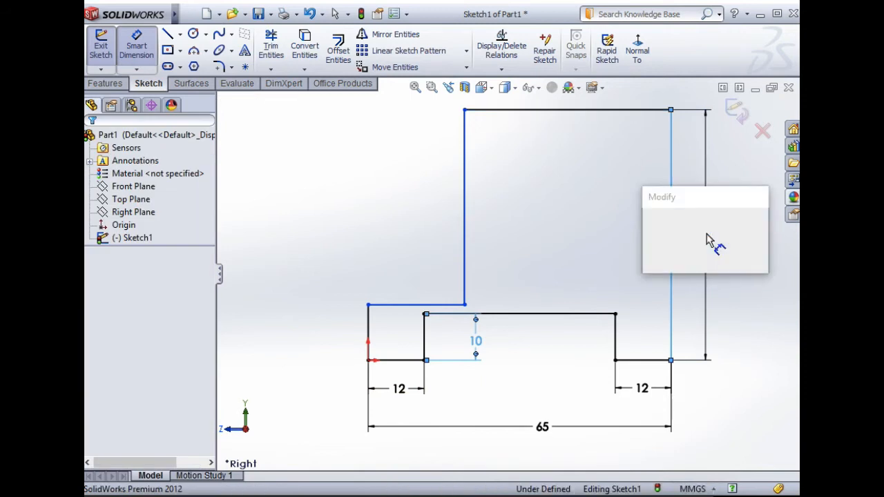
pyautogui.write('7')
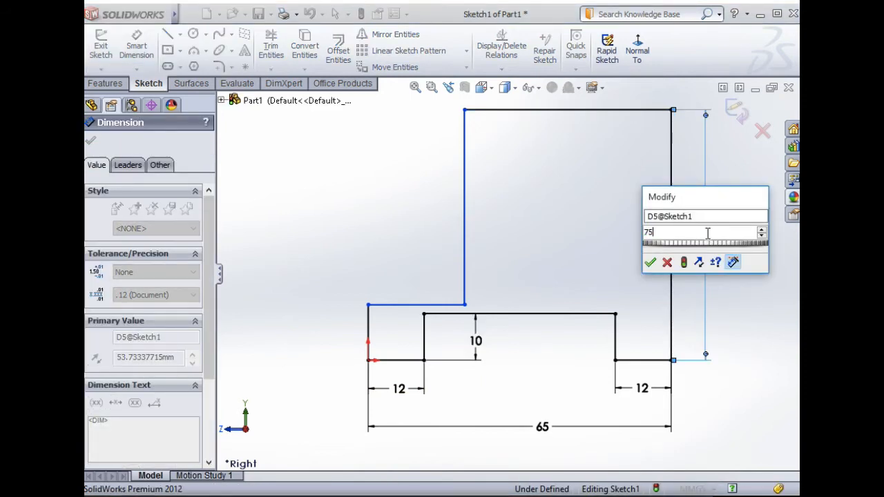
pyautogui.write('5')
pyautogui.press('Return')
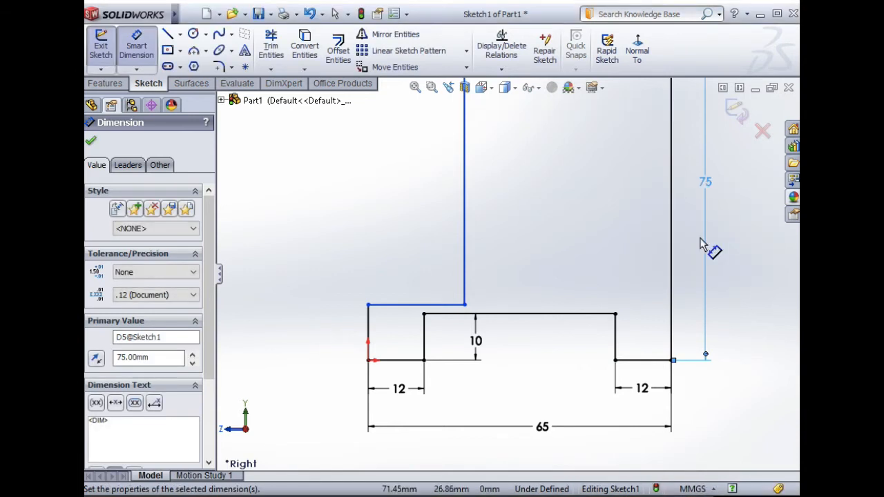
# Dimension the short front side rising from the origin to the step ledge to 25 mm
pyautogui.scroll(-5, 477, 289)
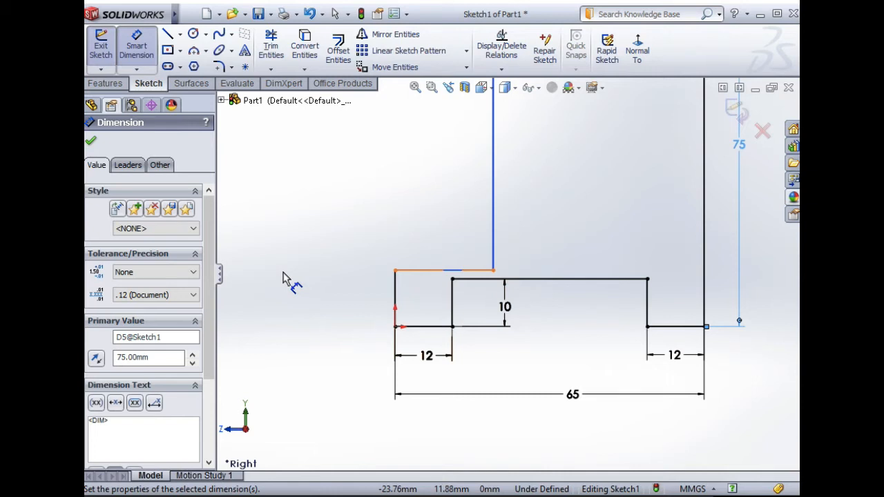
pyautogui.click(396, 293)
pyautogui.click(351, 286)
pyautogui.write('25')
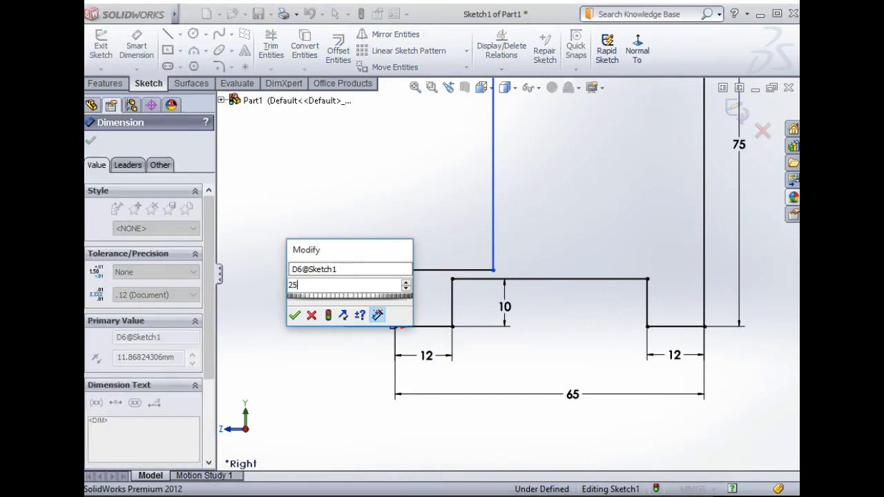
pyautogui.click(296, 316)
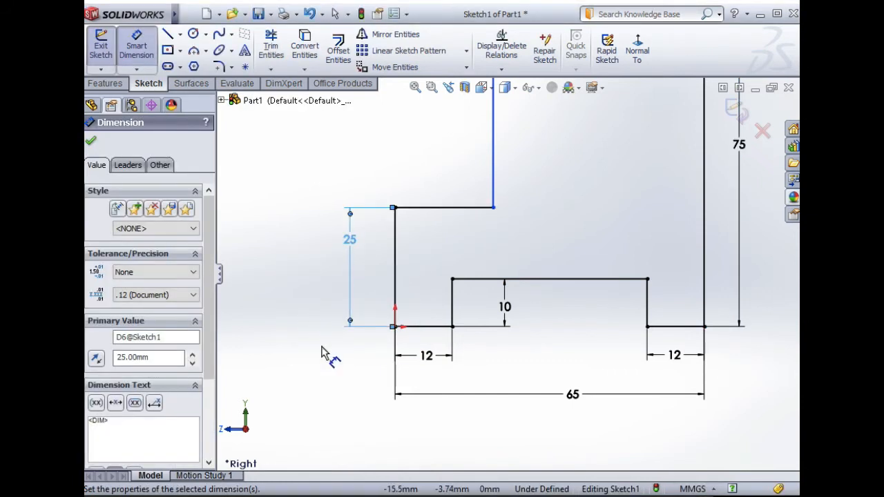
# Dimension the profile's top edge to a length of 40 mm and finish dimensioning
pyautogui.press('f')
pyautogui.scroll(2, 448, 324)
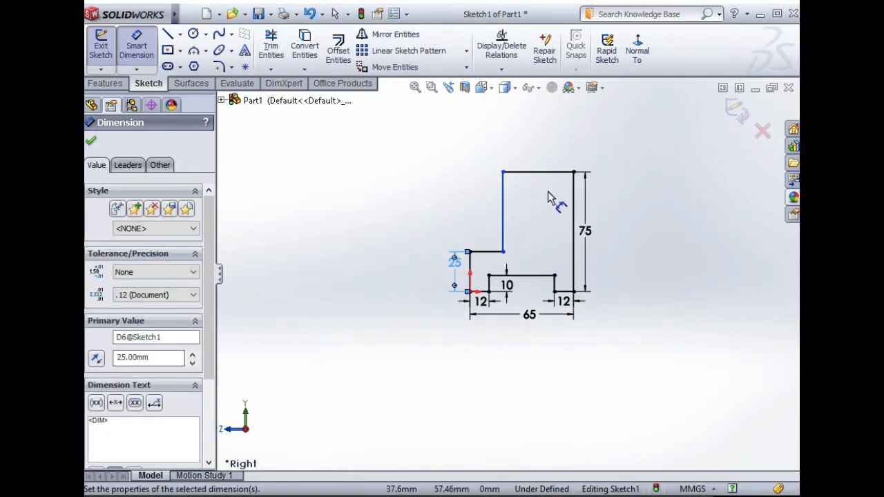
pyautogui.scroll(-2, 548, 190)
pyautogui.click(528, 174)
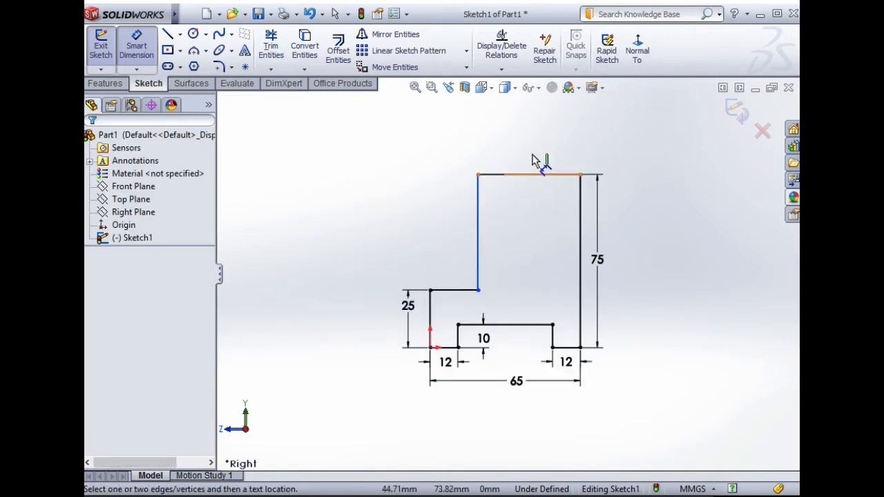
pyautogui.click(525, 173)
pyautogui.click(526, 152)
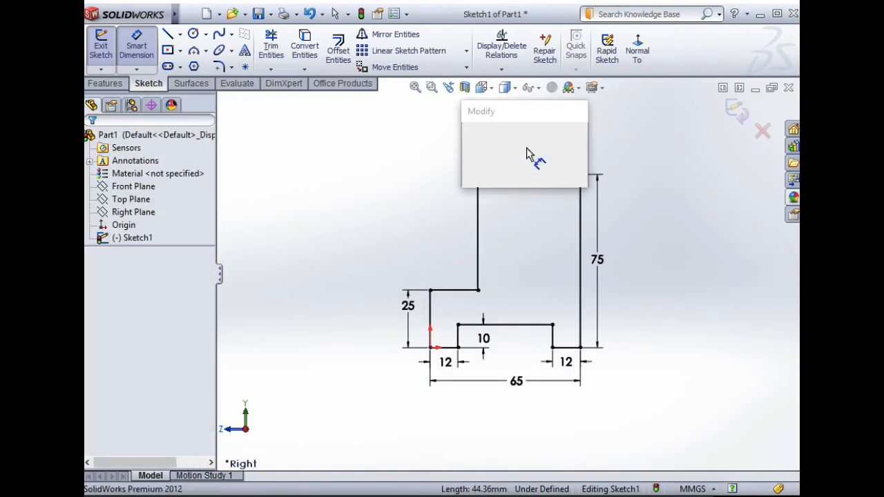
pyautogui.write('40')
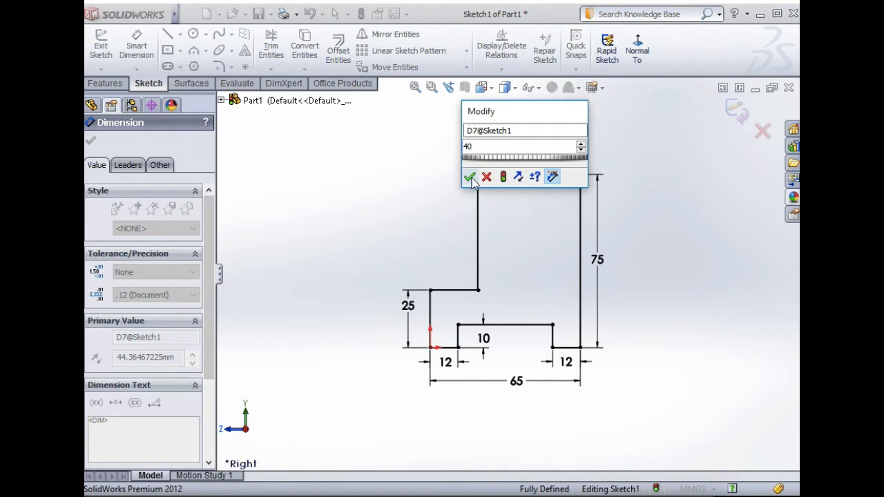
pyautogui.click(469, 177)
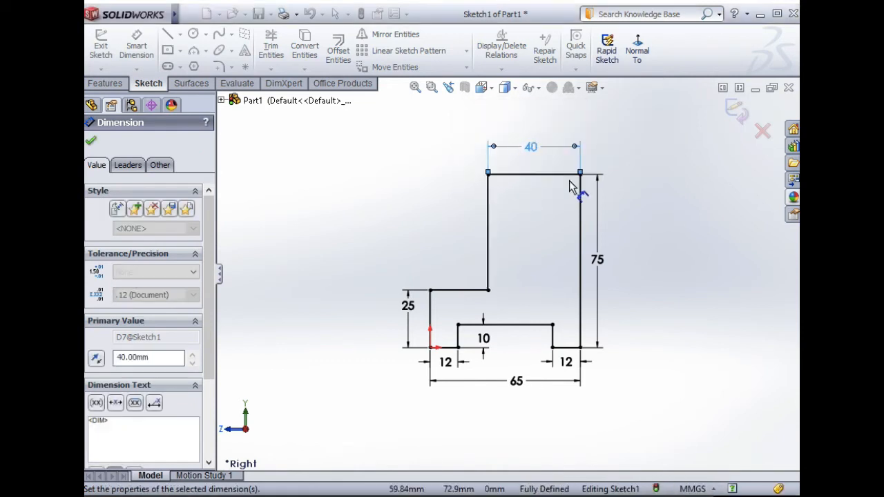
pyautogui.click(92, 144)
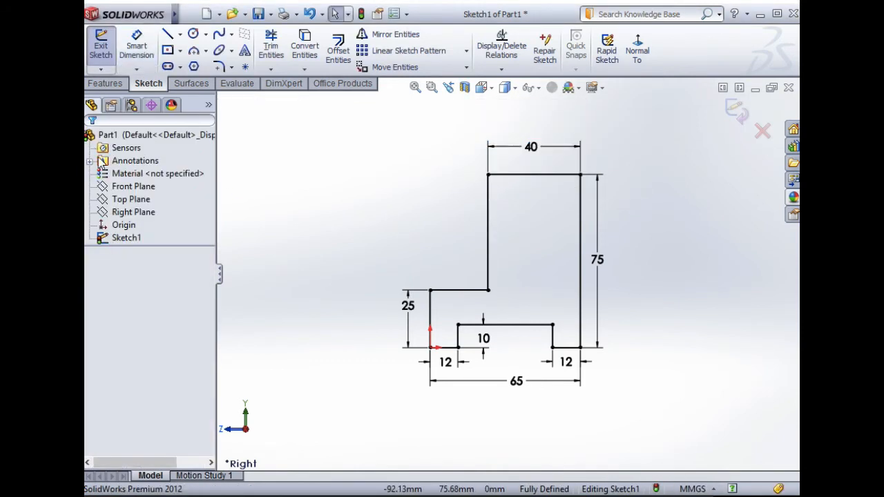
# Extrude the L-shaped profile as a blind boss 100 mm deep in the reversed direction
pyautogui.scroll(-2, 567, 331)
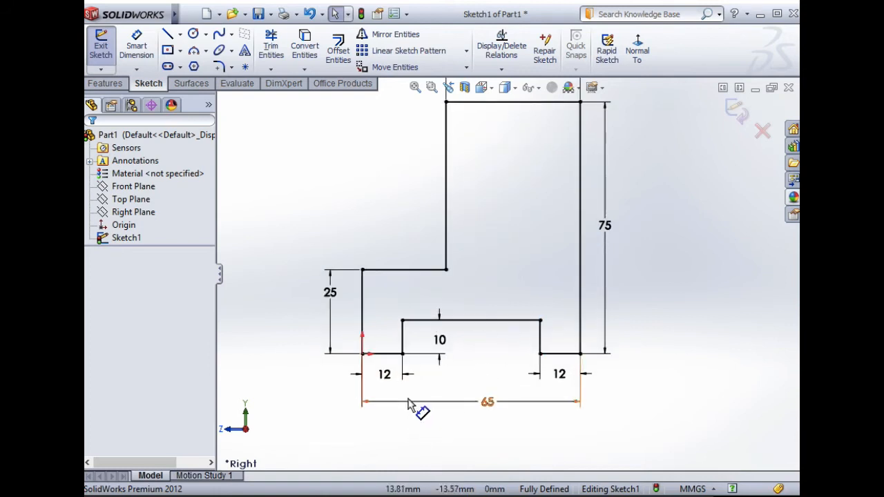
pyautogui.click(114, 84)
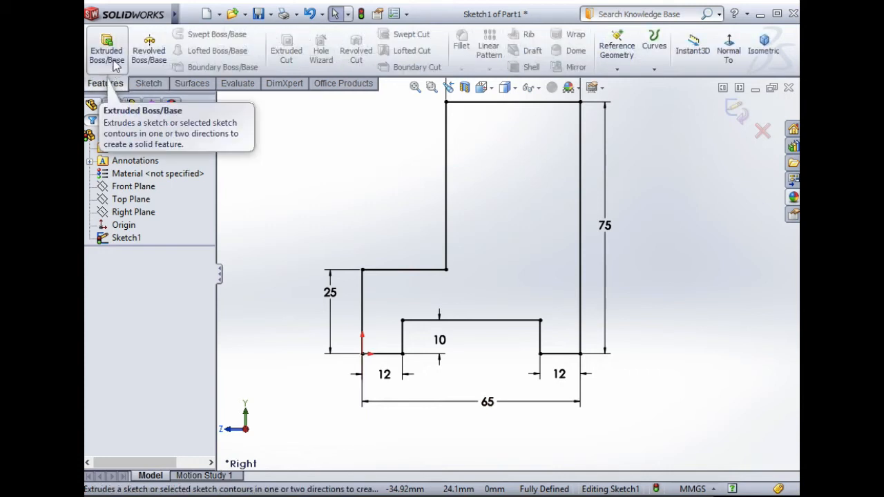
pyautogui.click(110, 56)
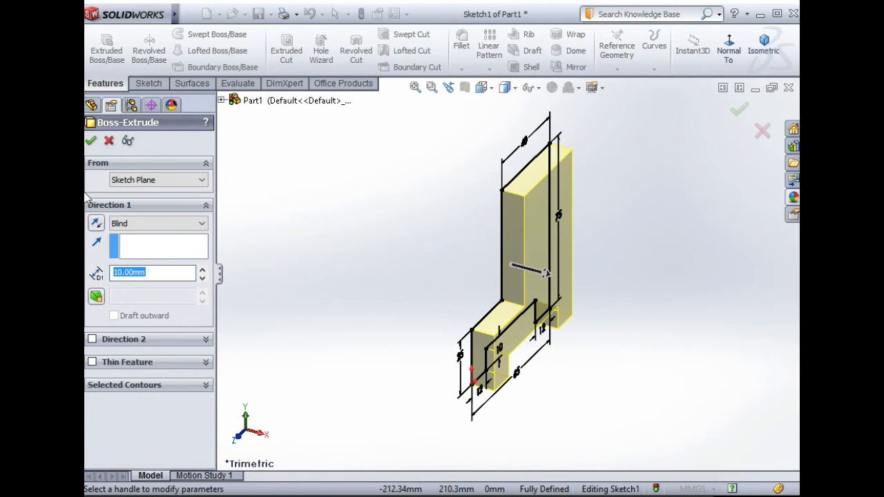
pyautogui.click(96, 224)
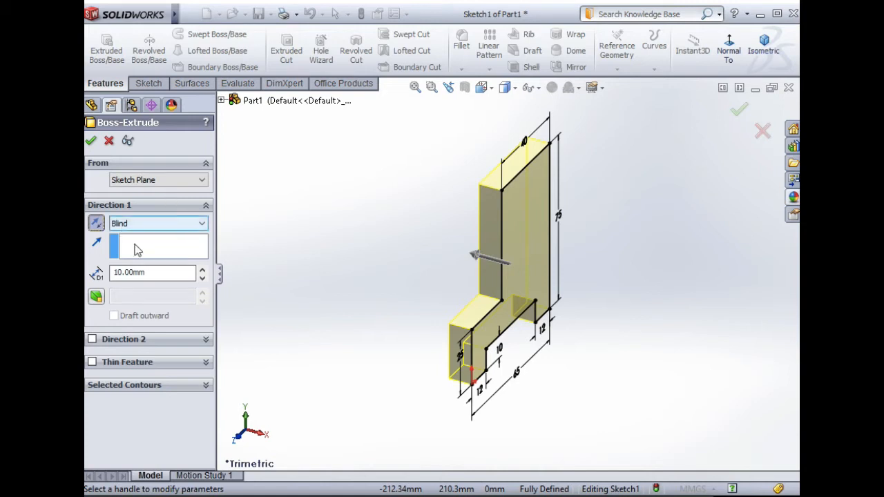
pyautogui.click(153, 274)
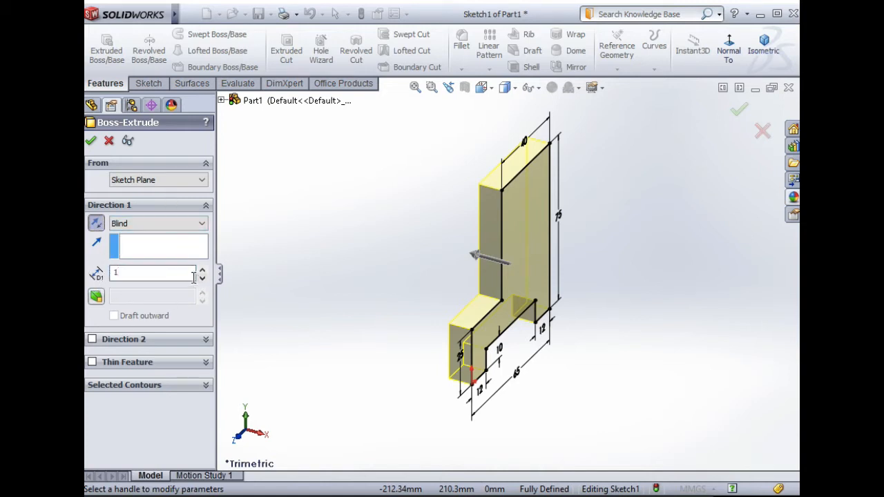
pyautogui.write('00.00mm')
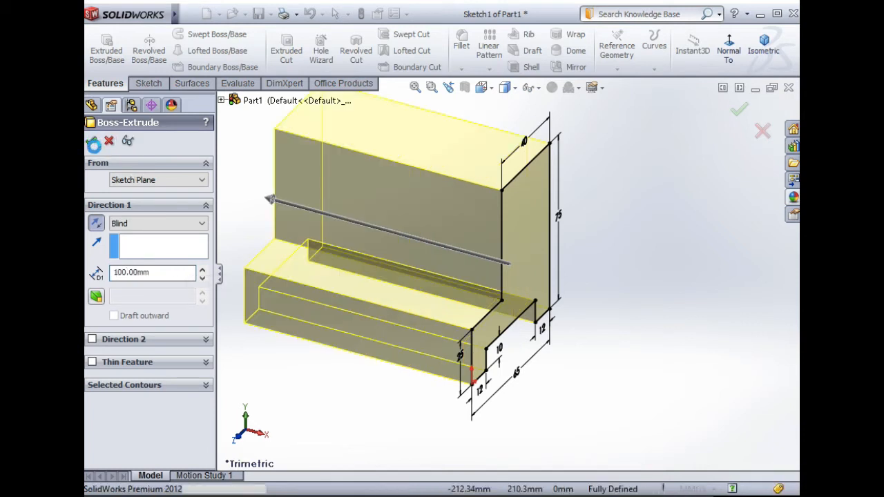
pyautogui.click(90, 140)
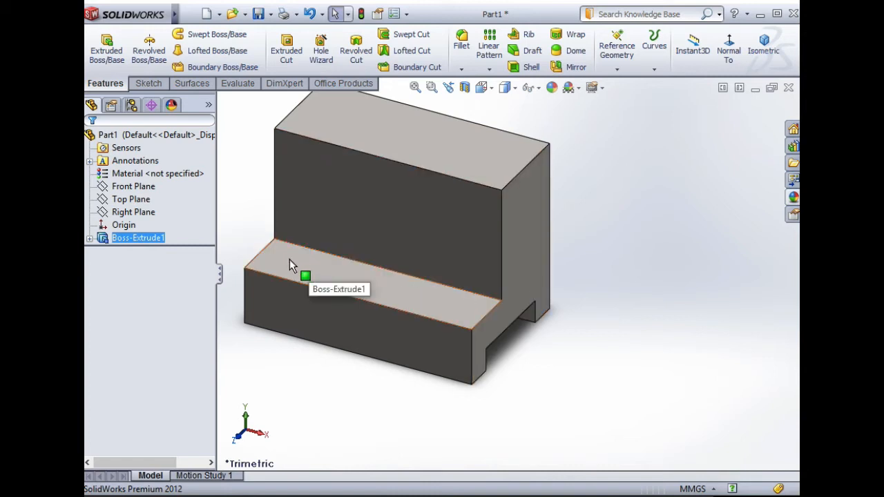
# Start a new sketch on the step ledge's upper face and view it face-on
pyautogui.click(341, 267)
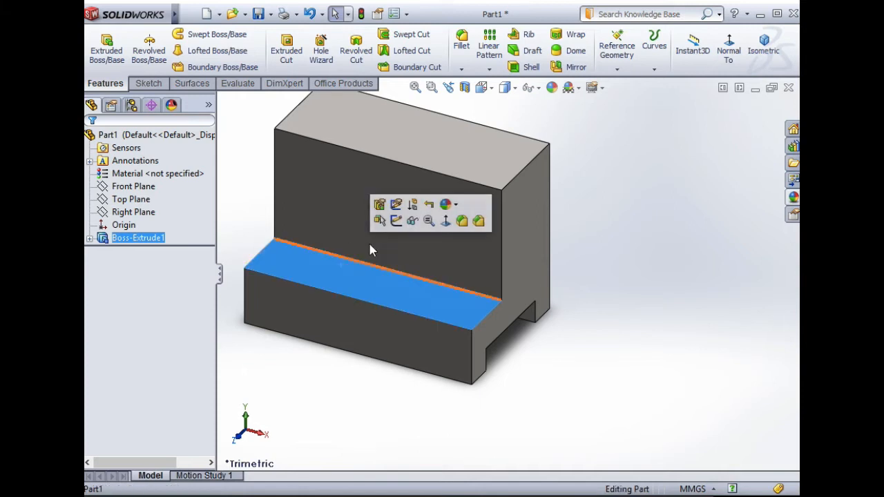
pyautogui.click(395, 221)
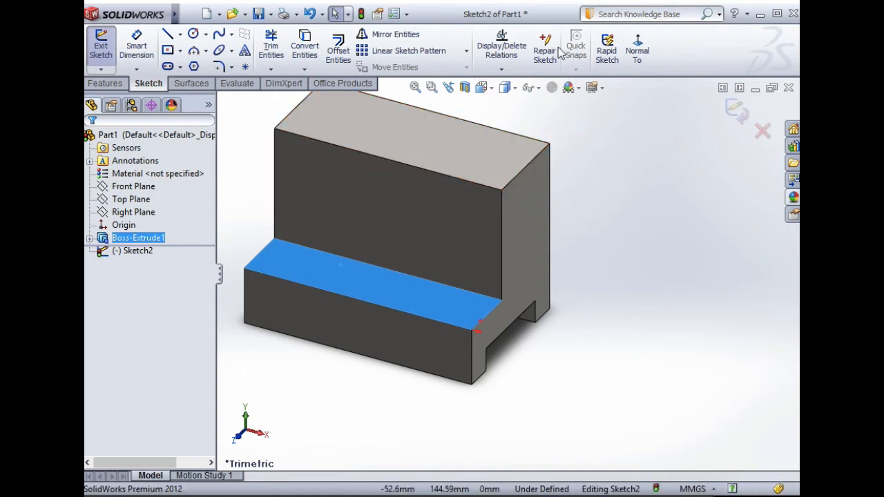
pyautogui.click(632, 50)
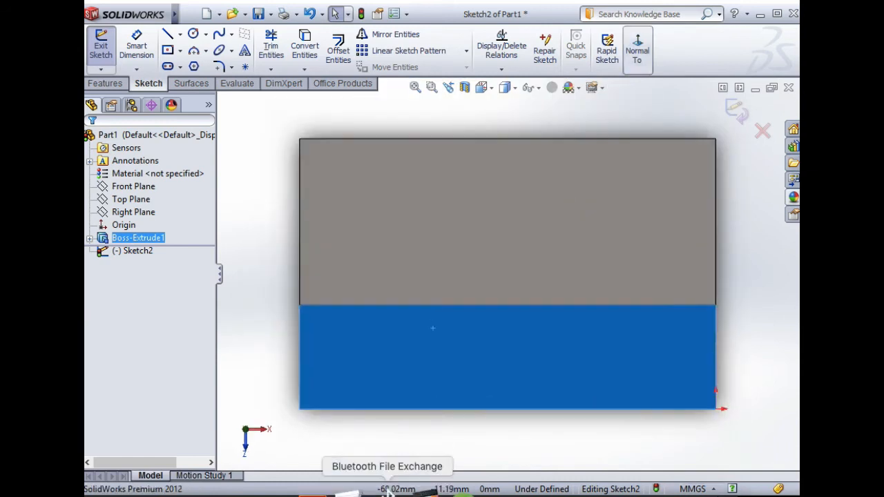
# Sketch a corner rectangle near the middle of the ledge, spanning from its front edge to the step wall
pyautogui.click(180, 52)
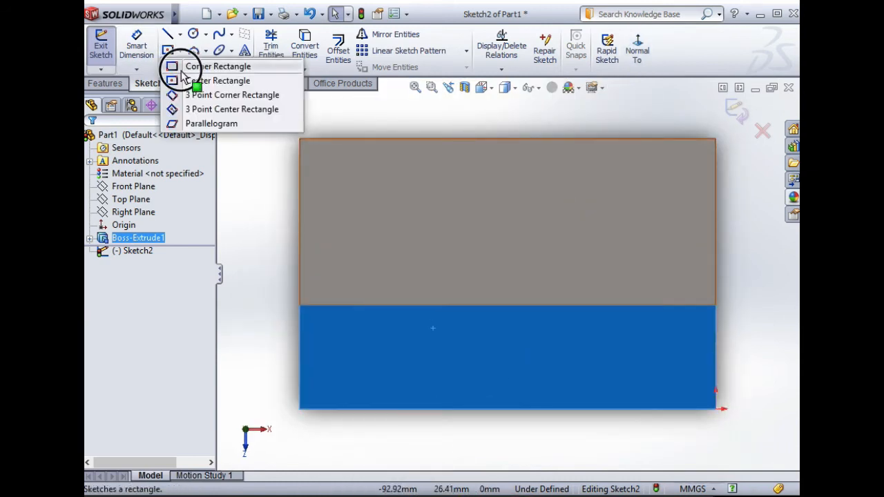
pyautogui.click(172, 65)
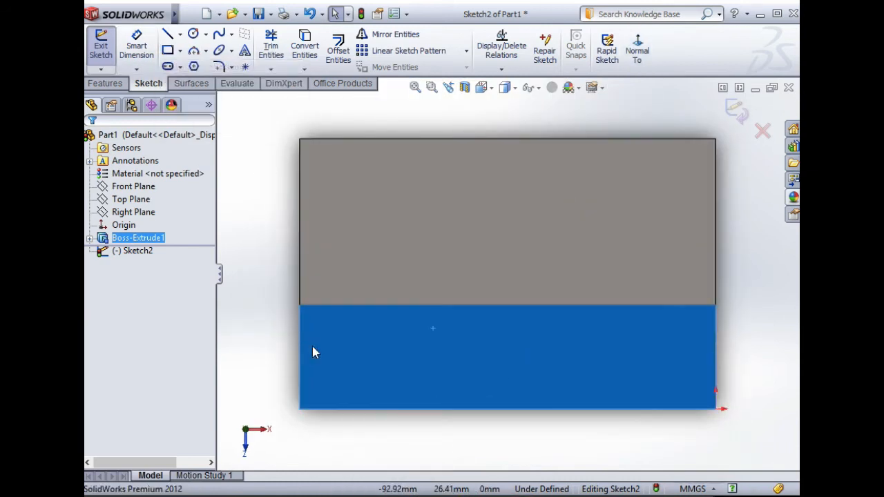
pyautogui.click(422, 409)
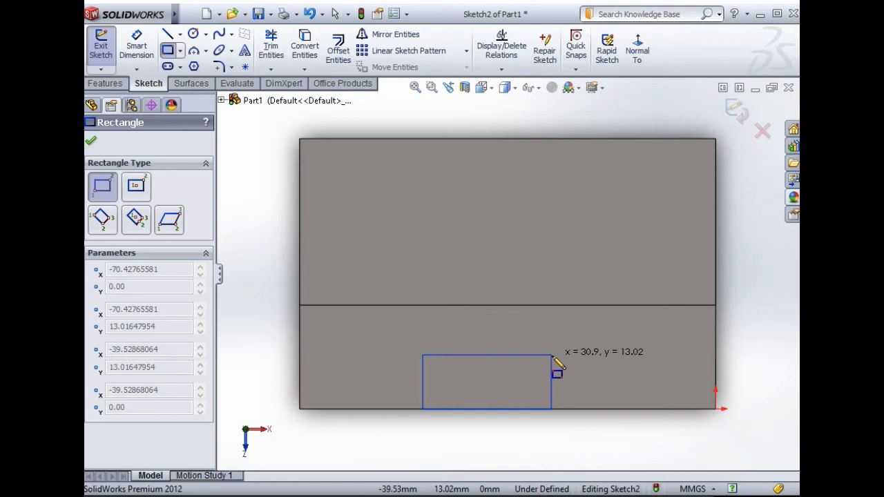
pyautogui.click(574, 305)
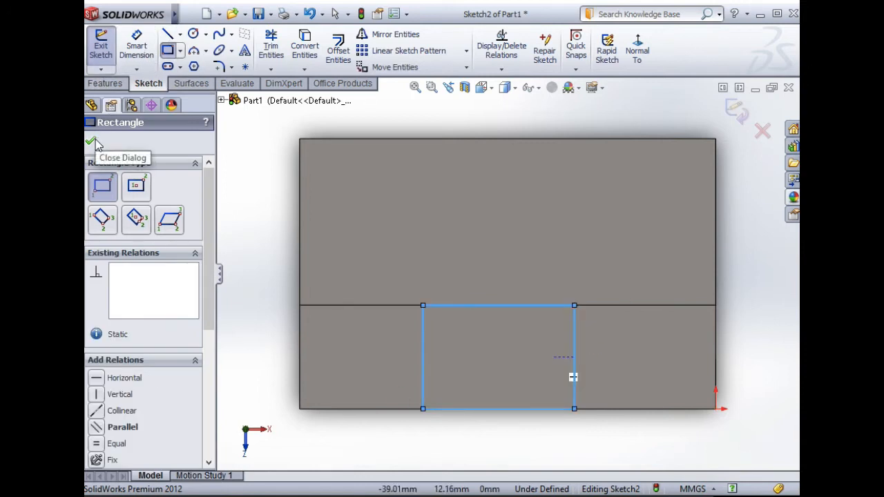
pyautogui.click(136, 42)
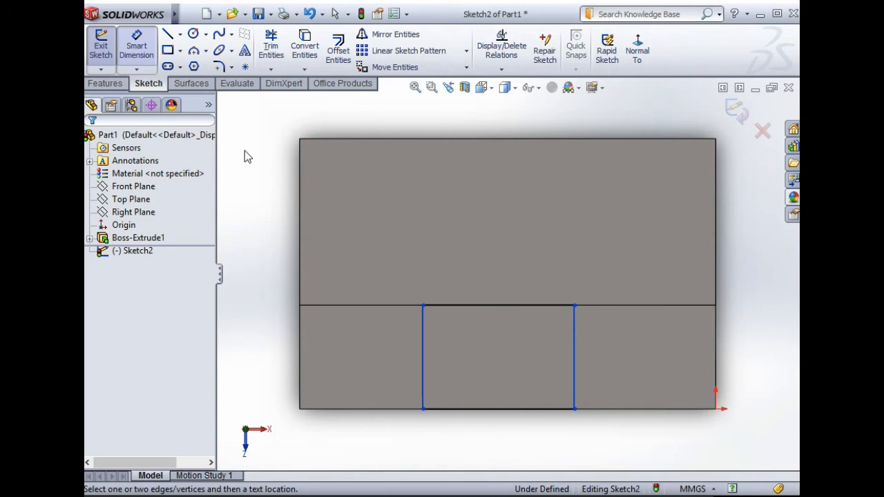
pyautogui.click(423, 377)
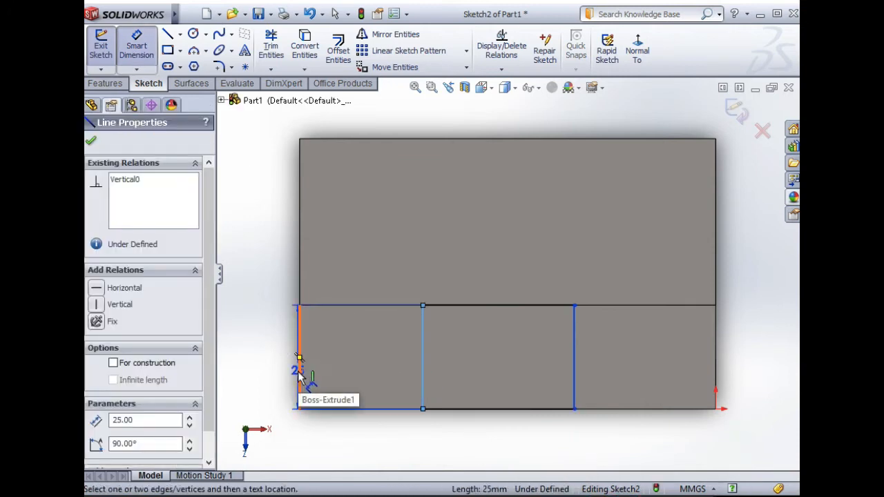
pyautogui.click(298, 369)
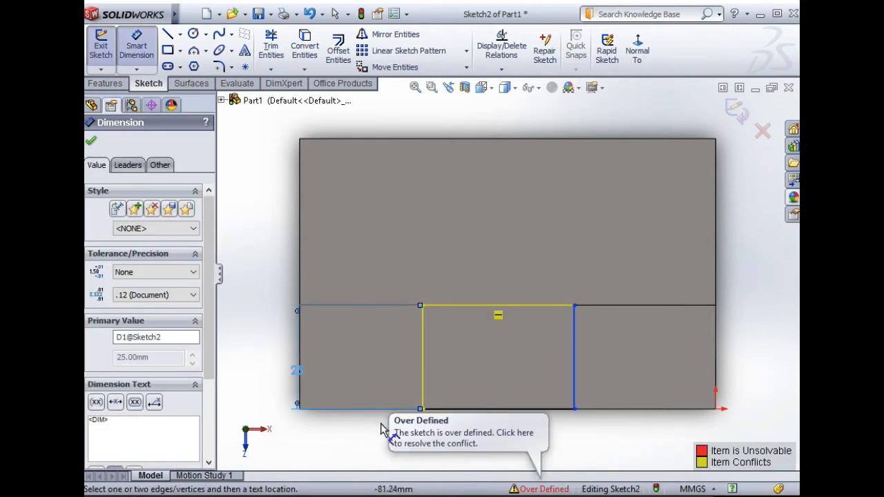
pyautogui.hotkey('ctrl', 'z')
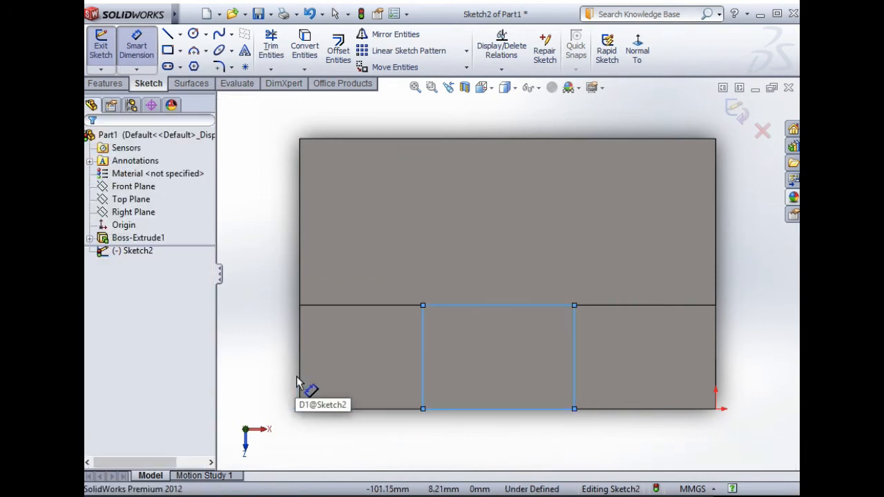
pyautogui.press('Escape')
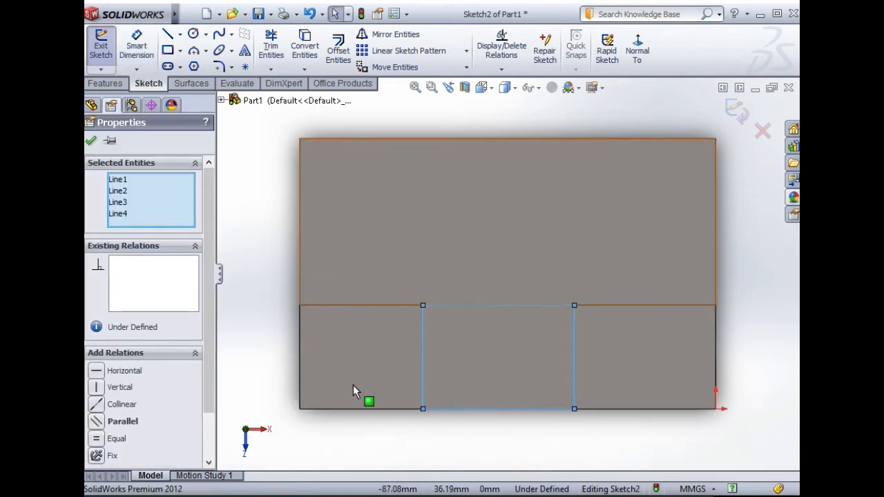
pyautogui.press('Escape')
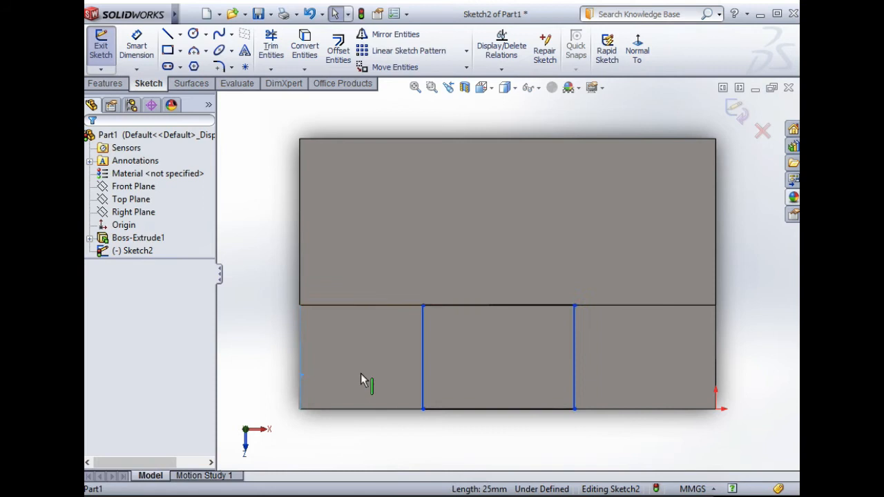
pyautogui.click(422, 380)
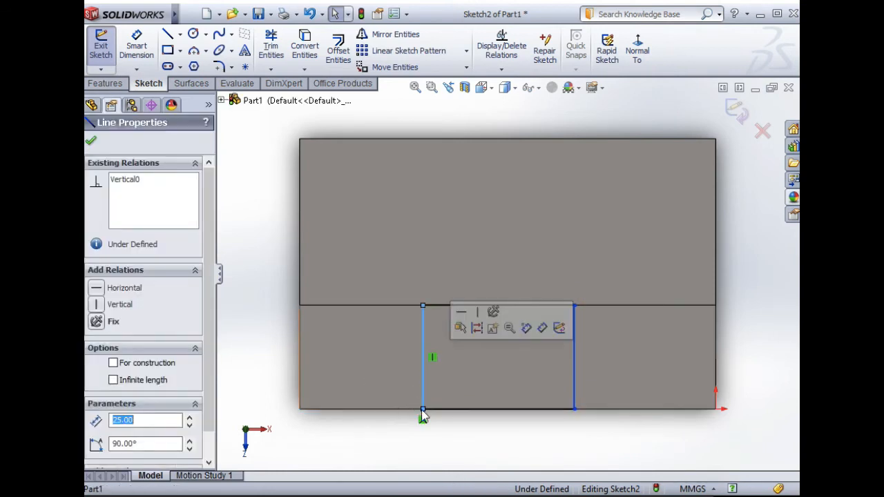
pyautogui.press('Escape')
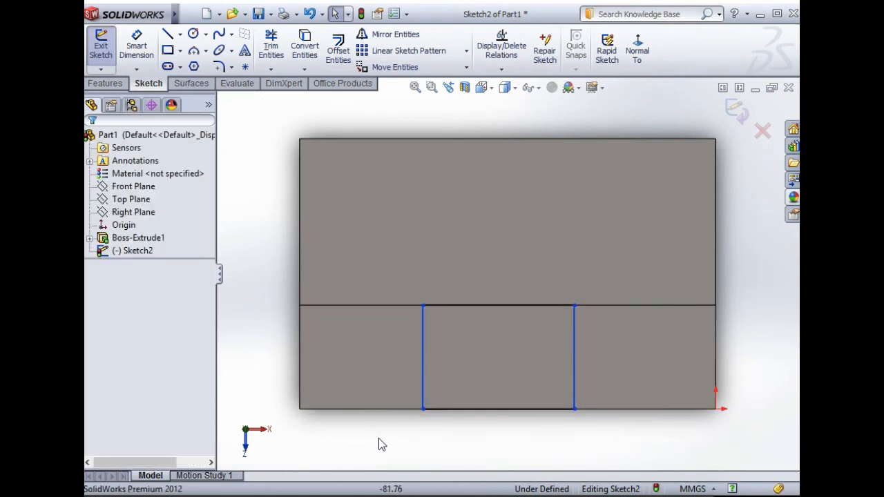
pyautogui.scroll(-3, 386, 437)
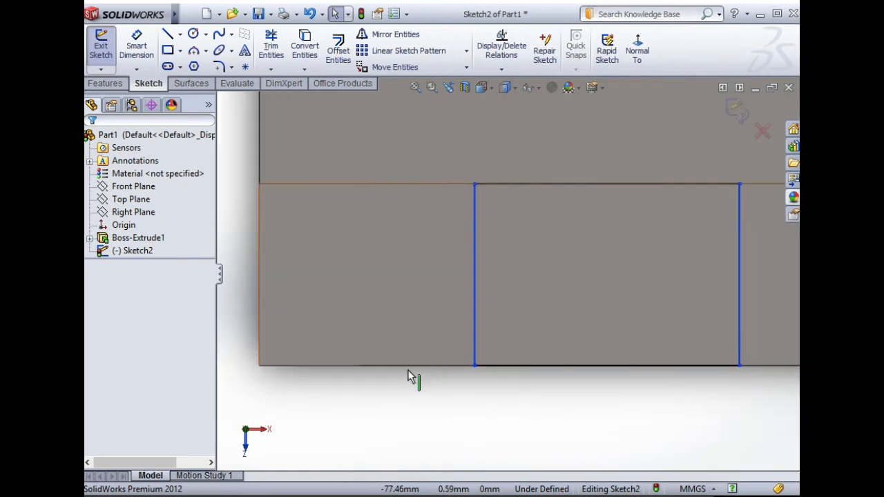
pyautogui.click(136, 47)
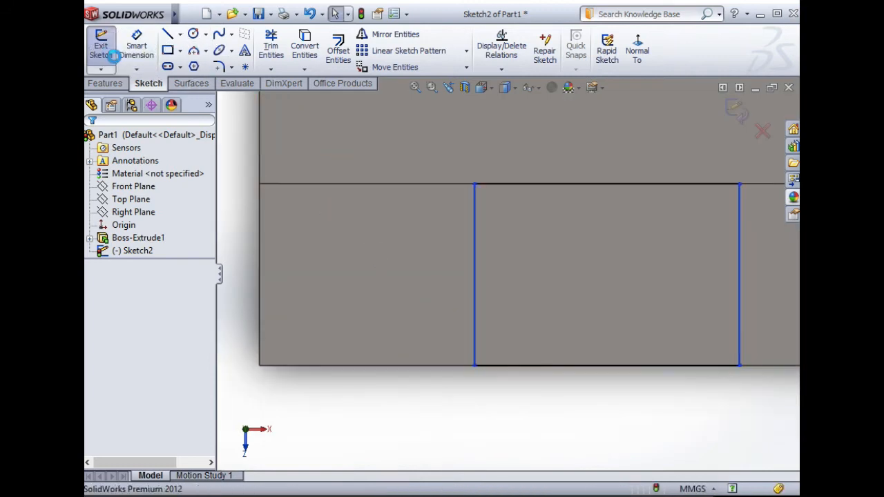
pyautogui.click(101, 47)
pyautogui.click(148, 83)
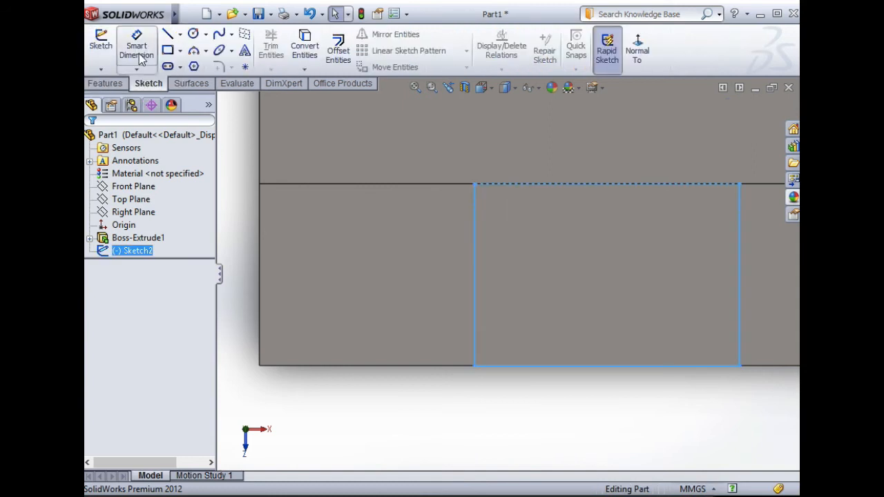
pyautogui.click(140, 57)
pyautogui.click(445, 254)
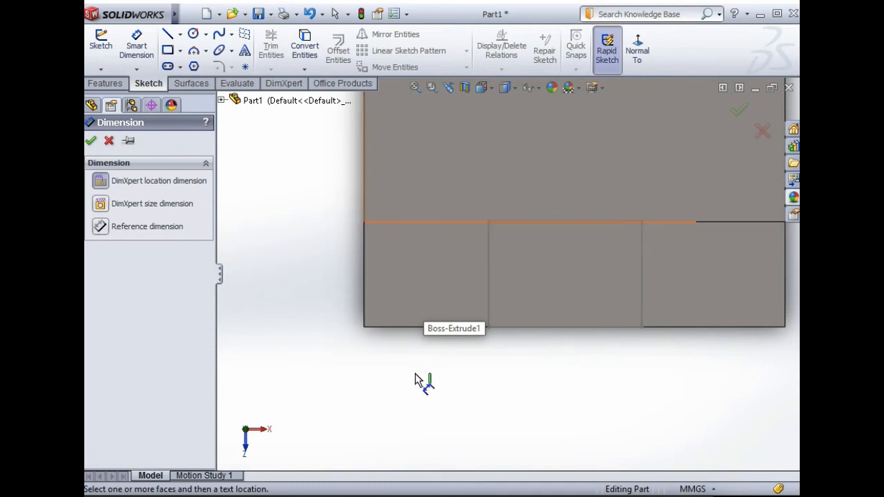
pyautogui.click(110, 142)
pyautogui.click(121, 251)
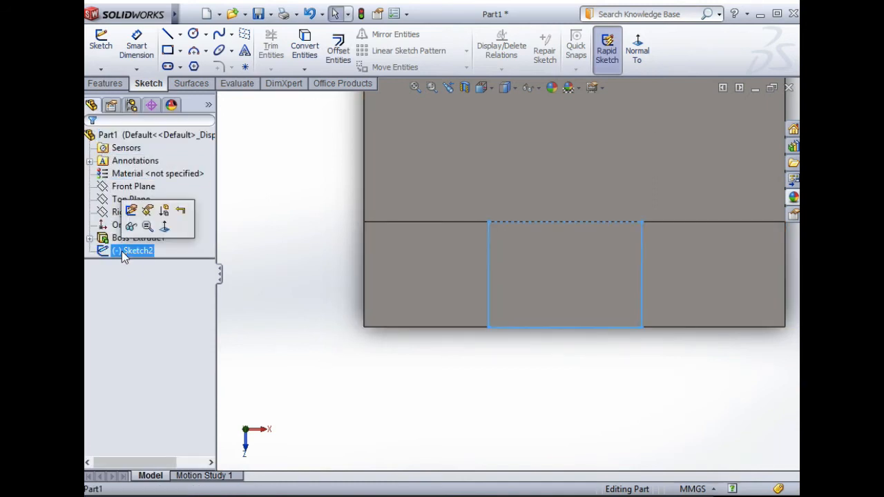
pyautogui.click(131, 210)
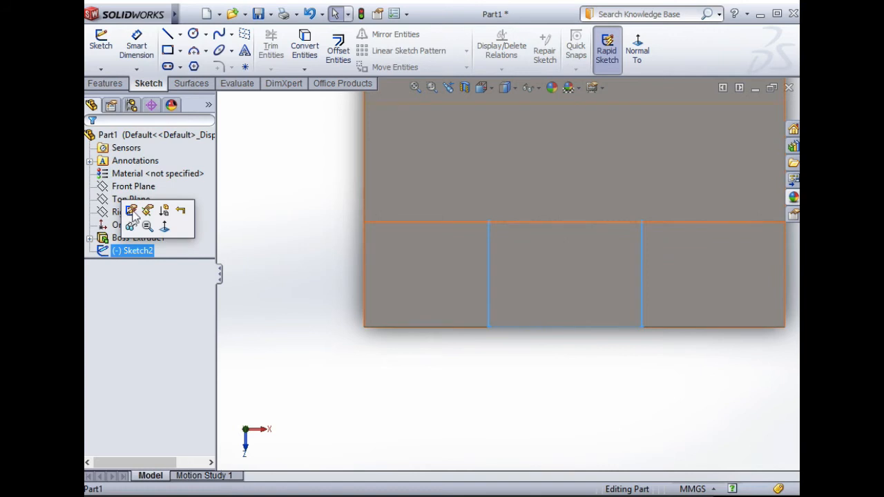
pyautogui.click(133, 211)
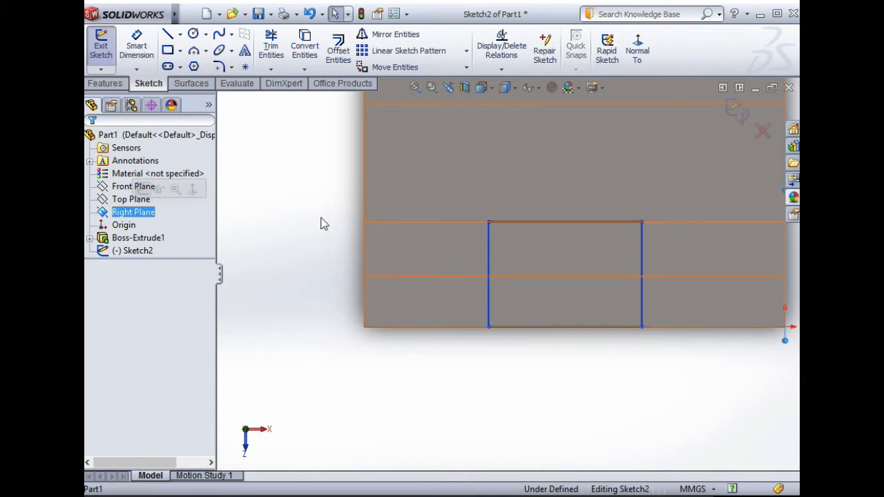
# Dimension the distance between the rectangle's left side and the ledge's left edge as 30 mm
pyautogui.click(139, 41)
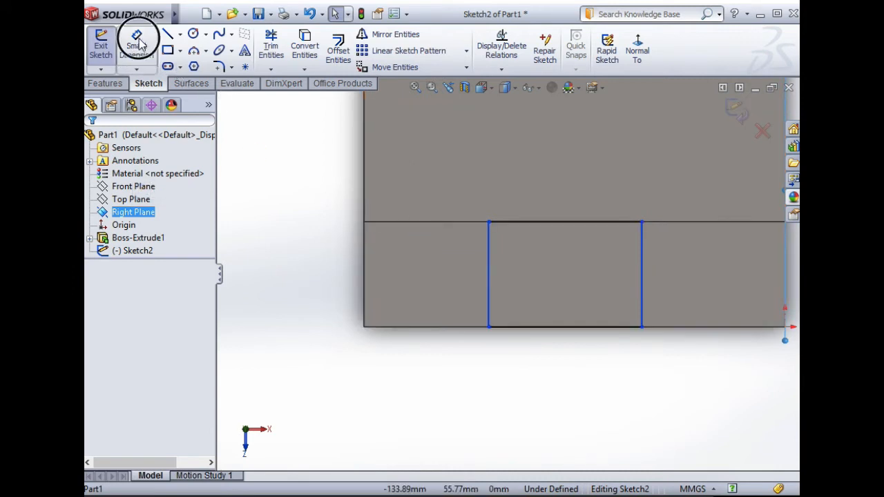
pyautogui.click(490, 319)
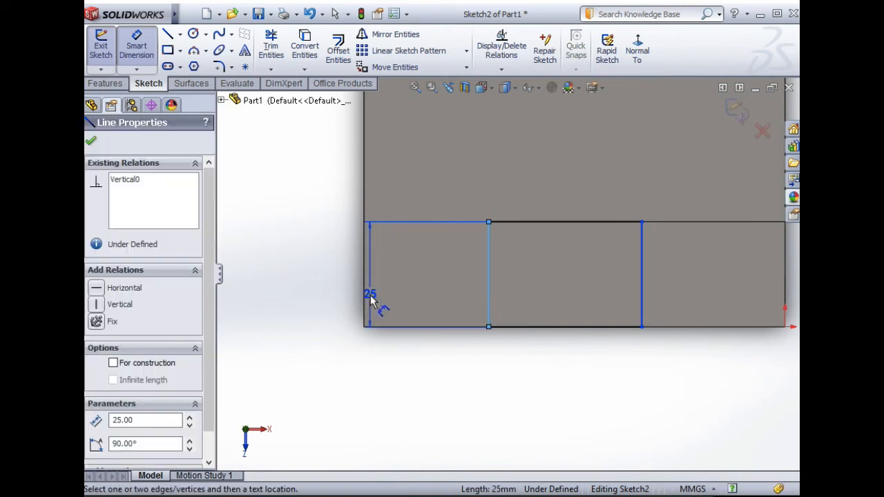
pyautogui.click(366, 294)
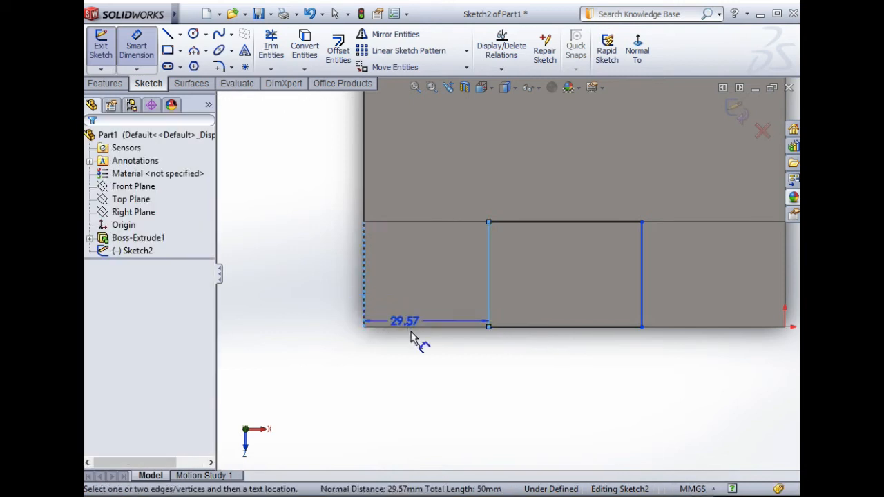
pyautogui.click(414, 354)
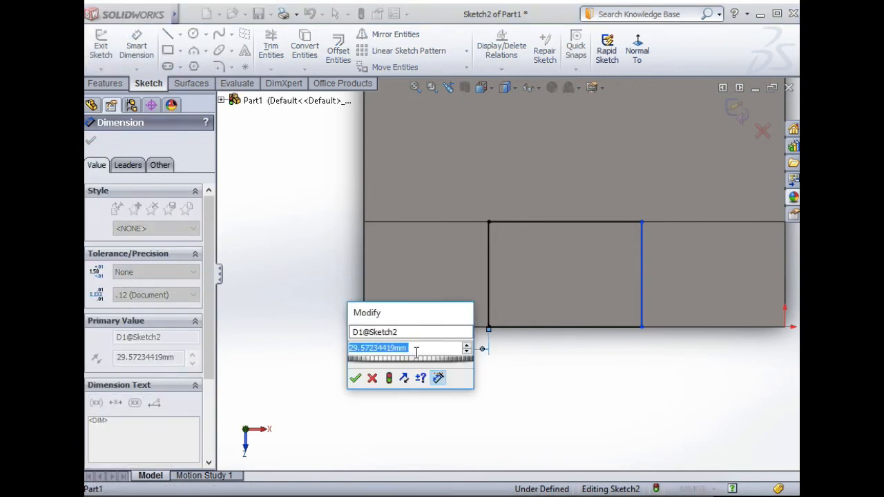
pyautogui.write('30')
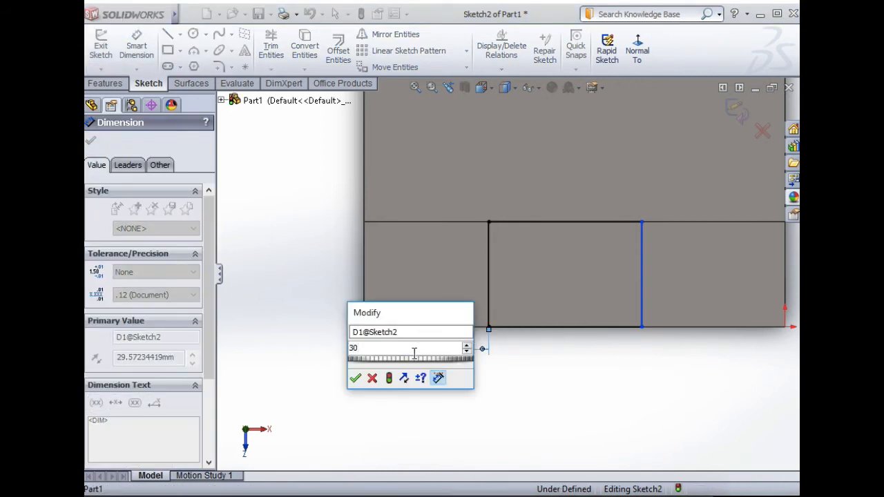
pyautogui.press('Return')
# Dimension the distance between the rectangle's right side and the ledge's right edge as 30 mm and finish dimensioning
pyautogui.press('f')
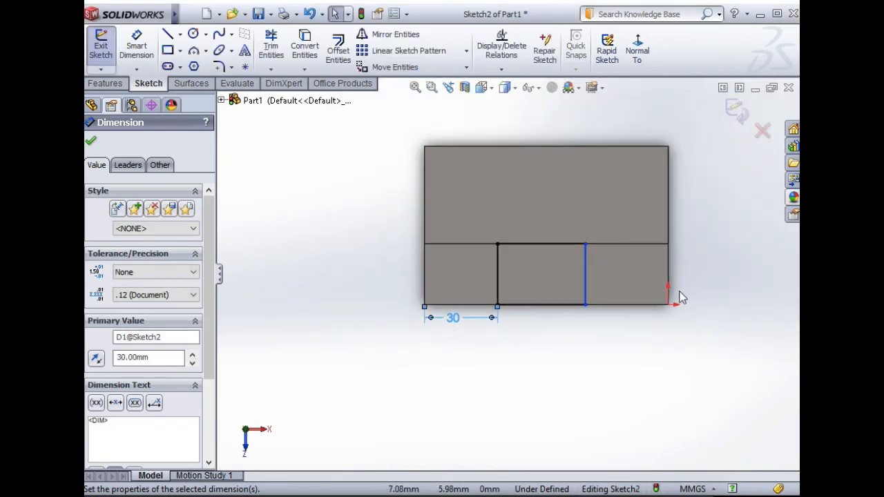
pyautogui.scroll(-2, 680, 297)
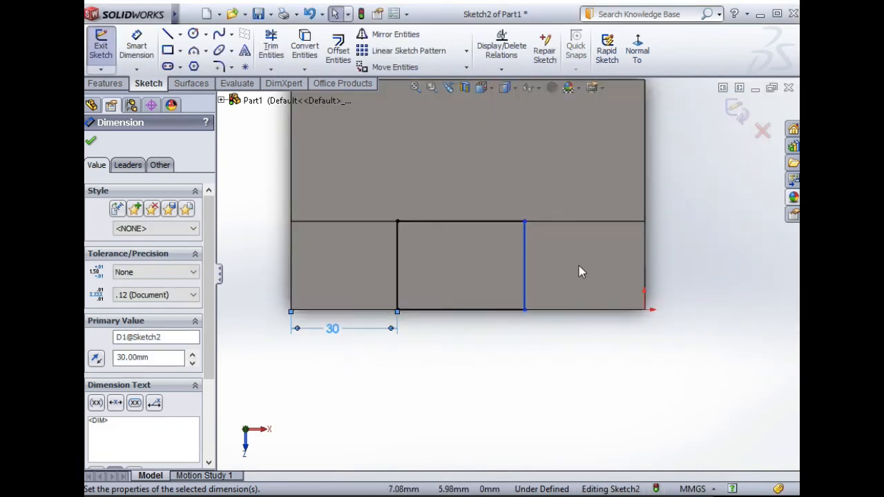
pyautogui.click(526, 265)
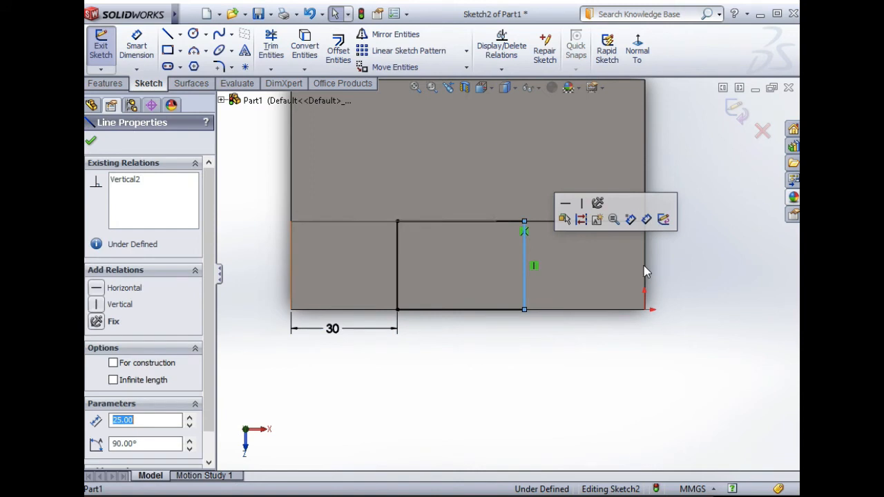
pyautogui.press('Escape')
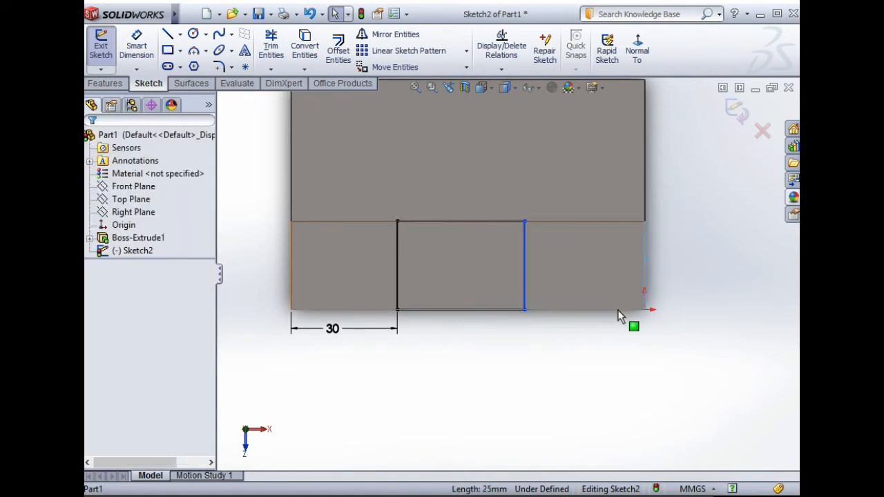
pyautogui.click(136, 48)
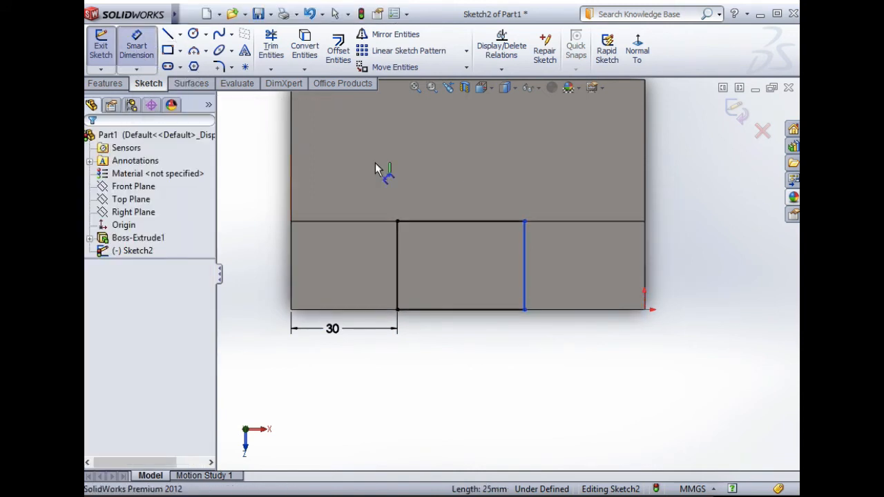
pyautogui.click(526, 273)
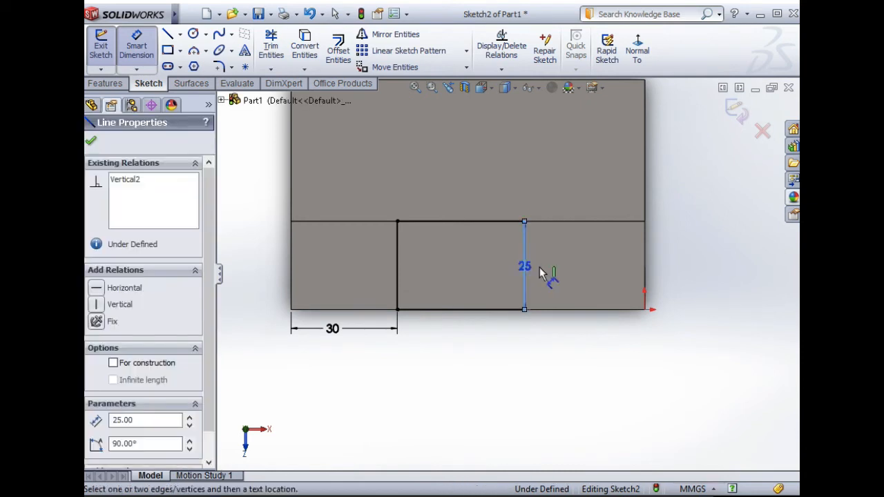
pyautogui.click(642, 258)
pyautogui.click(604, 345)
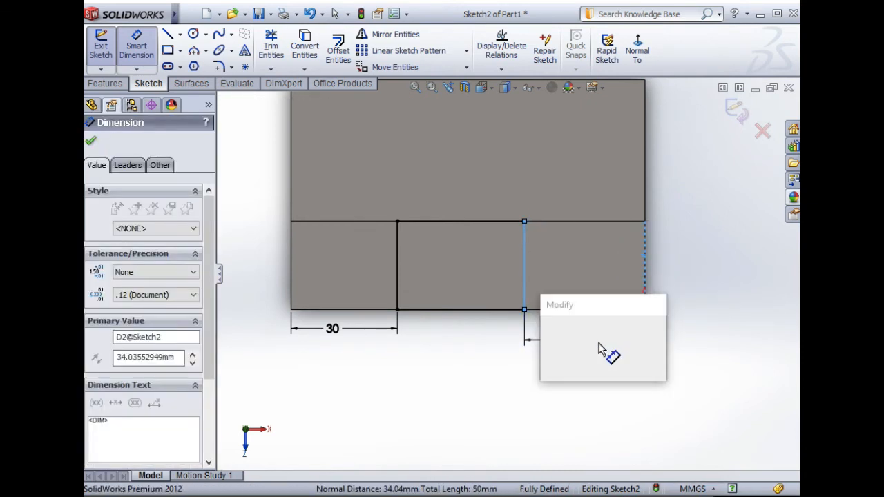
pyautogui.write('3')
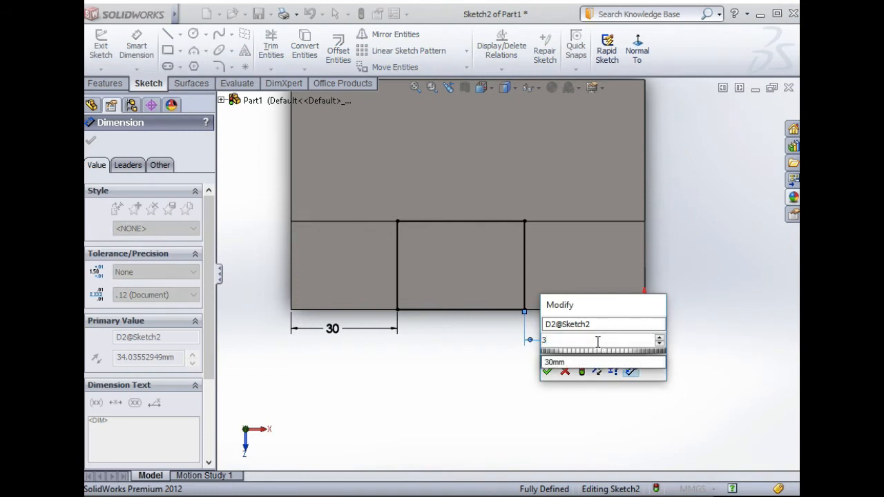
pyautogui.write('0')
pyautogui.click(559, 363)
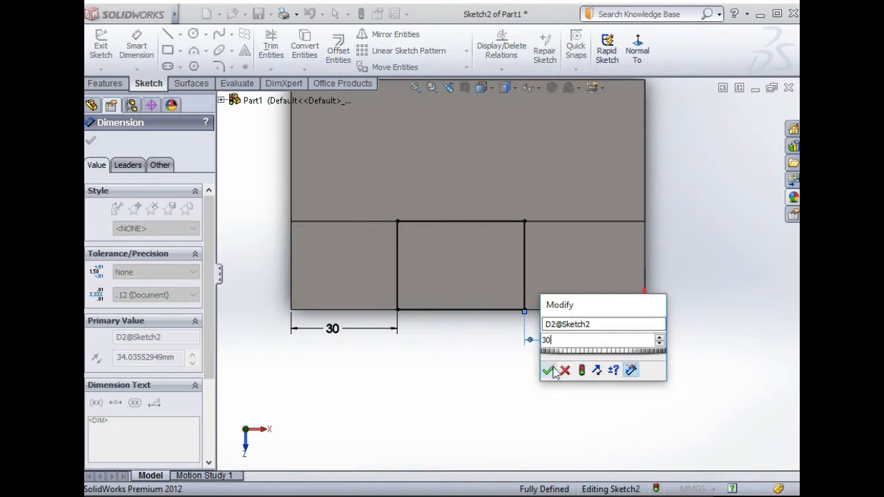
pyautogui.click(549, 371)
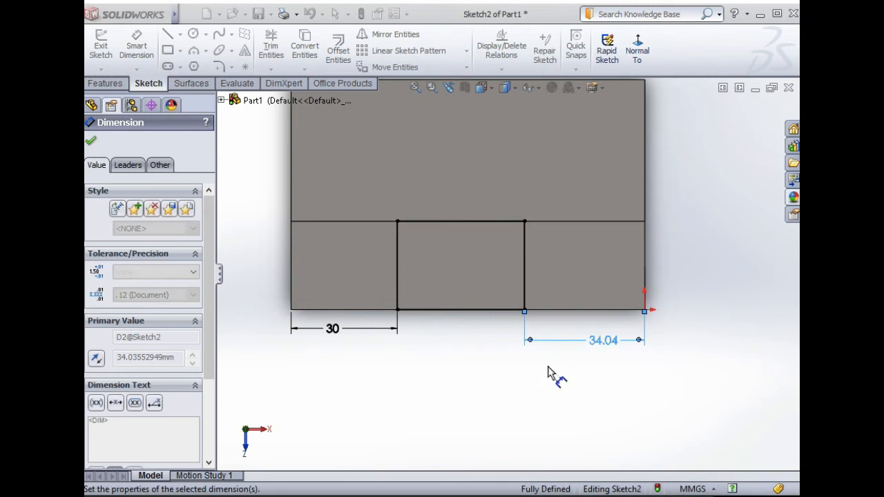
pyautogui.click(93, 143)
# Cut the dimensioned rectangle through the whole ledge with an Extruded Cut set to Through All
pyautogui.click(118, 83)
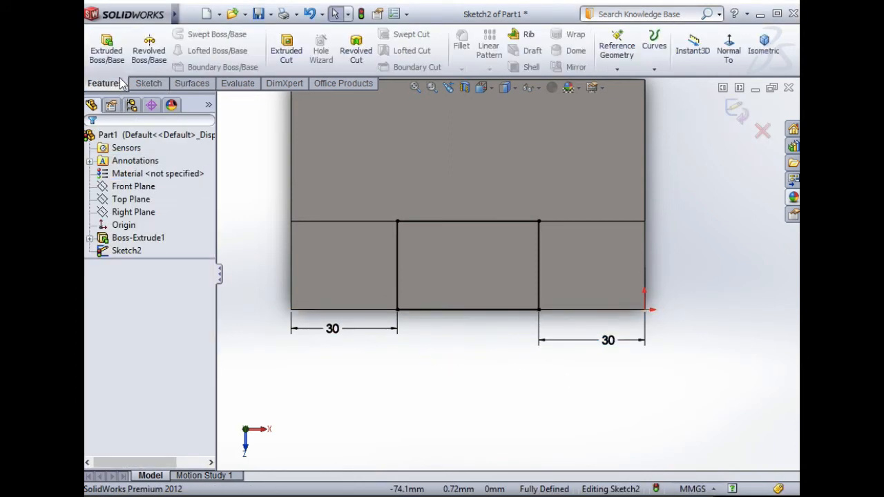
pyautogui.click(286, 50)
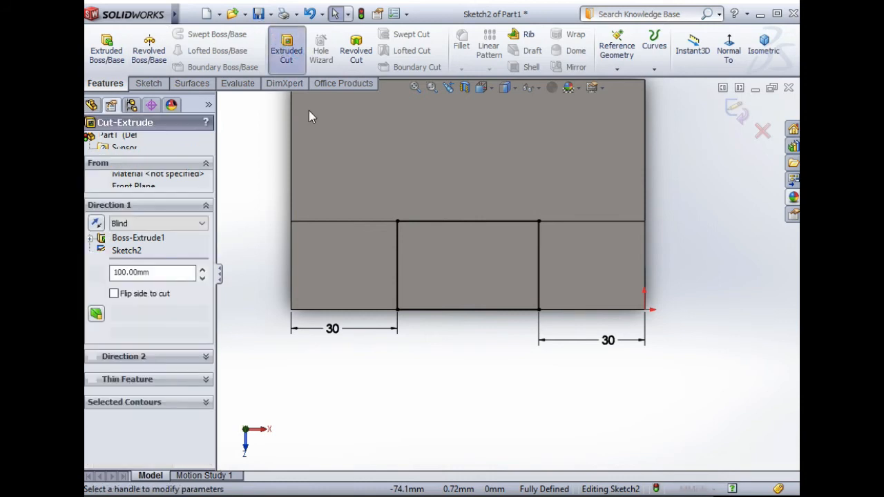
pyautogui.moveTo(364, 201); pyautogui.dragTo(357, 151, button='middle')
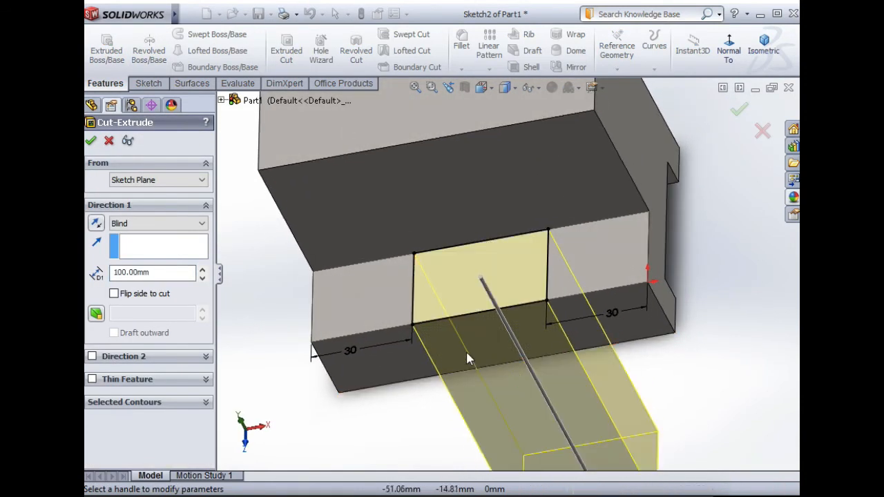
pyautogui.click(141, 223)
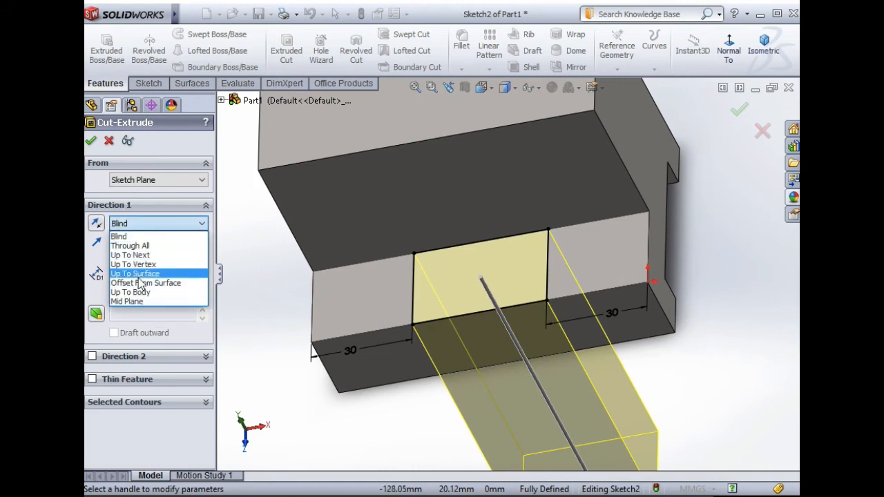
pyautogui.click(144, 248)
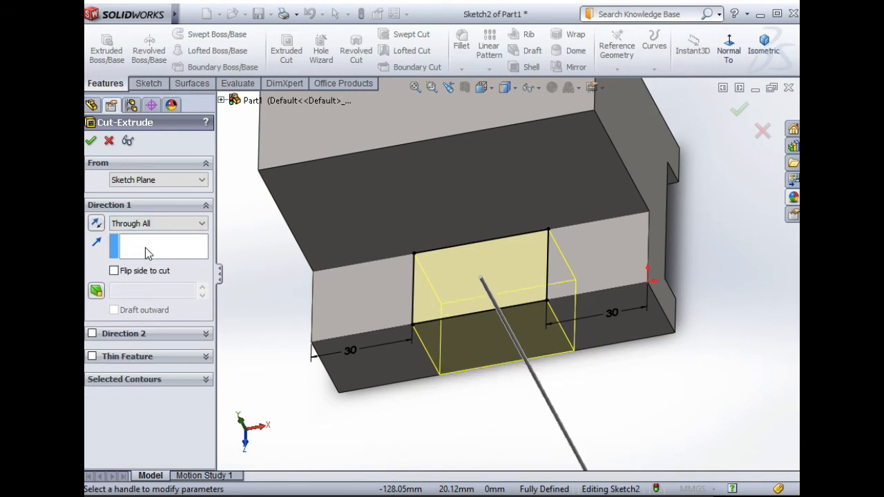
pyautogui.click(92, 142)
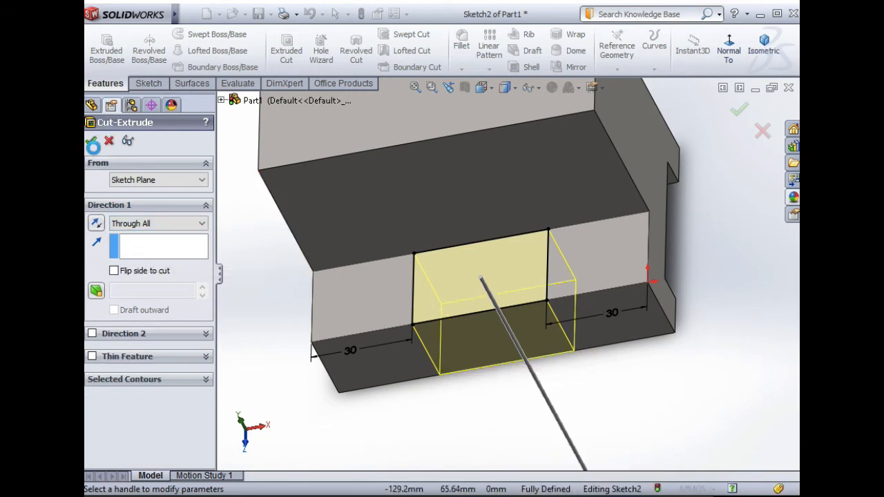
pyautogui.scroll(2, 267, 307)
pyautogui.scroll(2, 306, 293)
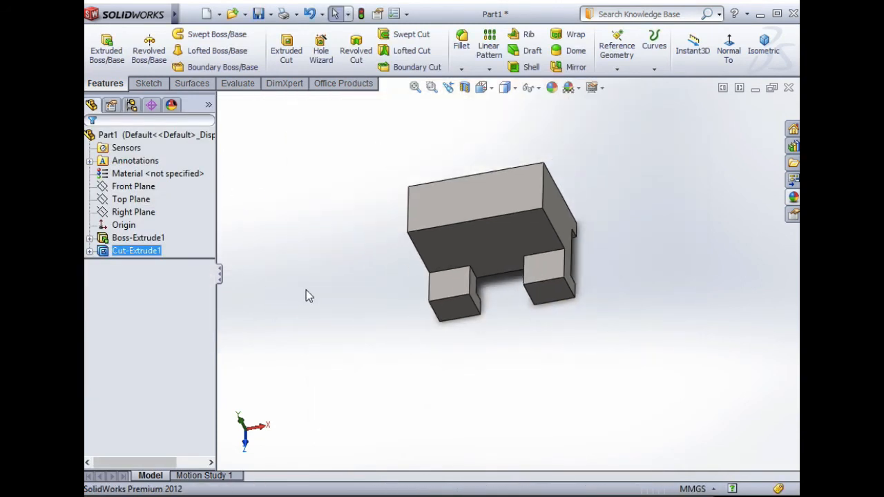
pyautogui.moveTo(306, 293); pyautogui.dragTo(281, 286, button='middle')
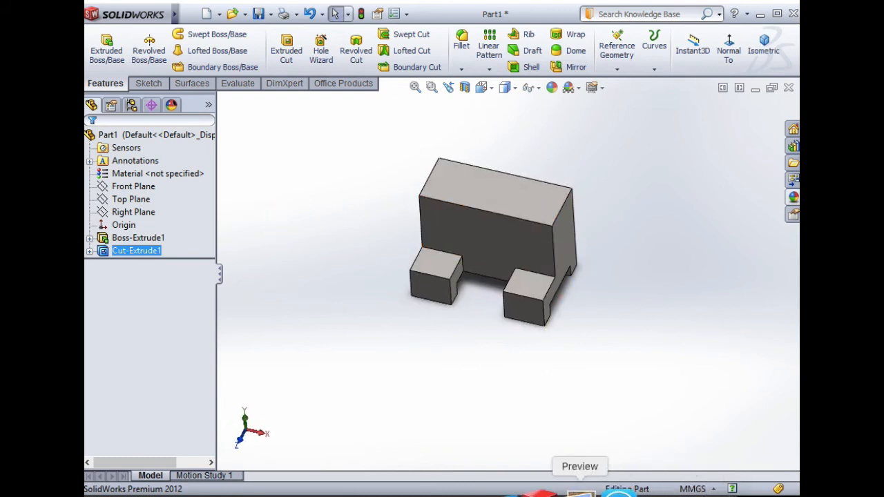
# Switch to Preview to consult its open document and return to the SolidWorks part
pyautogui.click(580, 495)
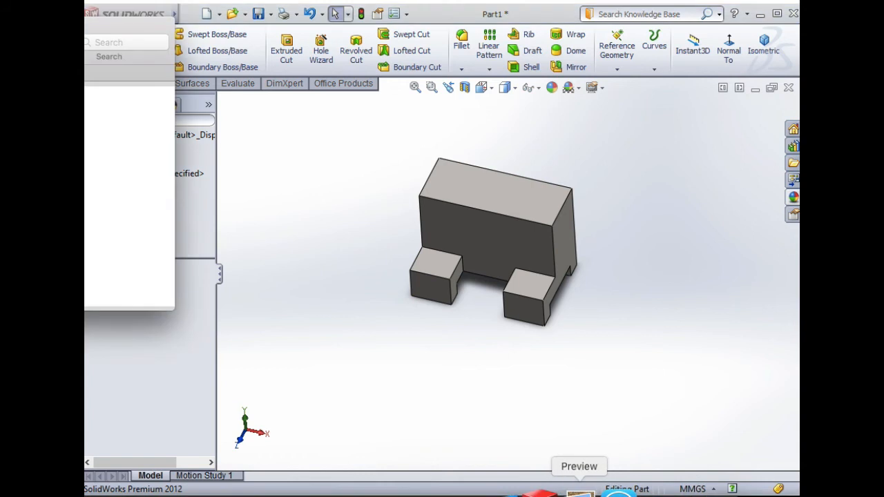
pyautogui.click(453, 15)
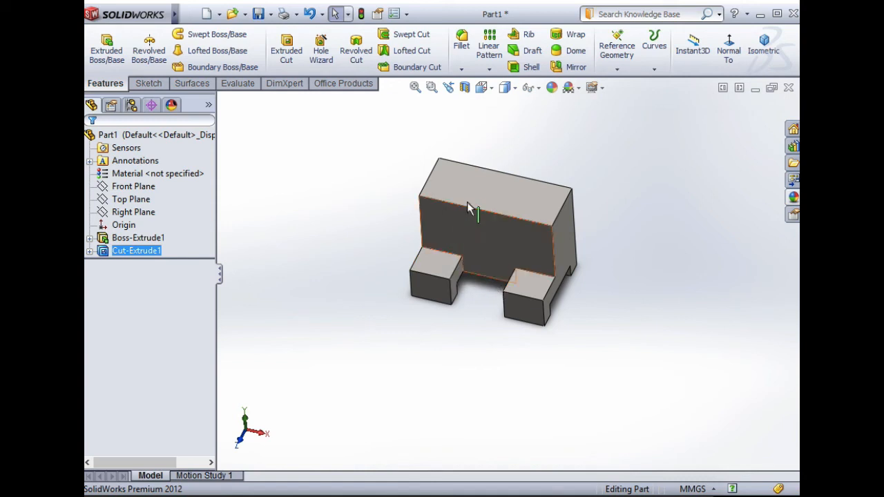
# Start a sketch on the block's upper face and orient the view normal to it
pyautogui.scroll(-2, 467, 203)
pyautogui.click(488, 211)
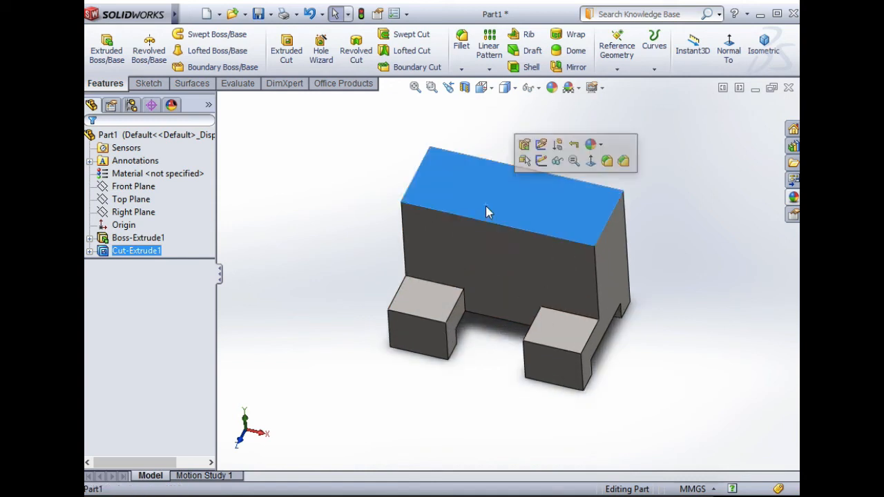
pyautogui.rightClick(491, 203)
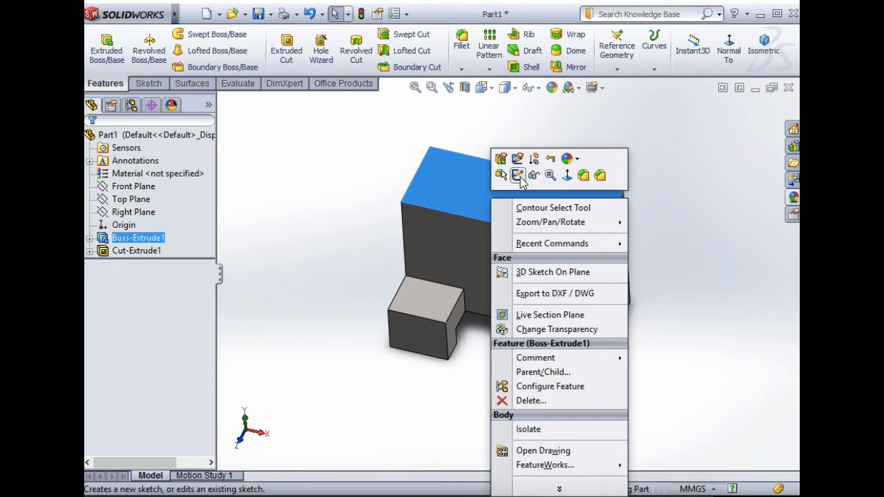
pyautogui.click(519, 176)
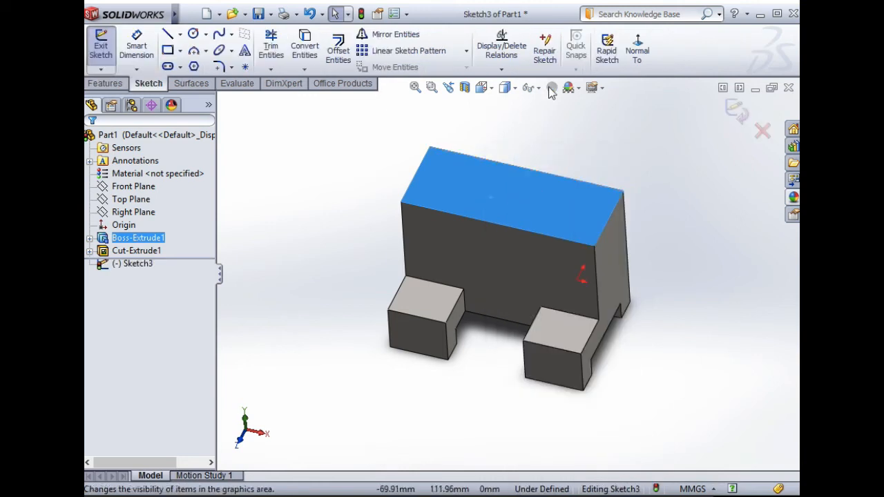
pyautogui.click(637, 50)
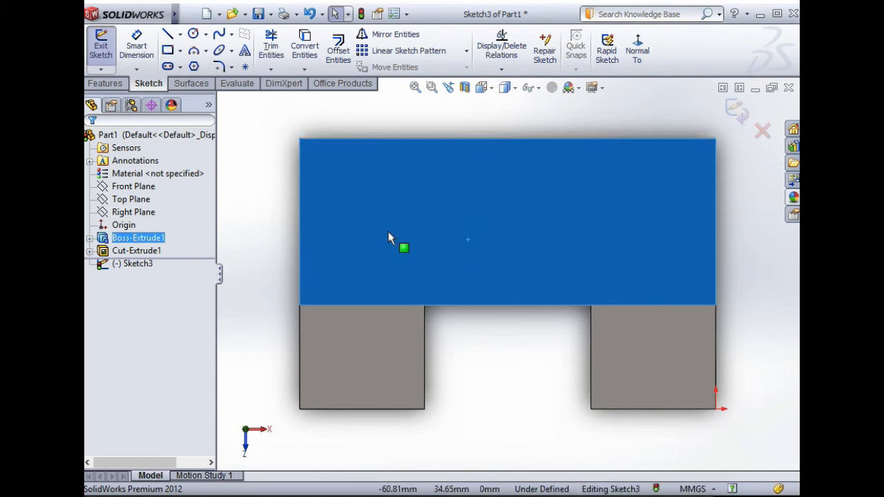
# Sketch a corner rectangle about 53 mm wide on the upper face, with its lower side on the face's front edge
pyautogui.click(170, 53)
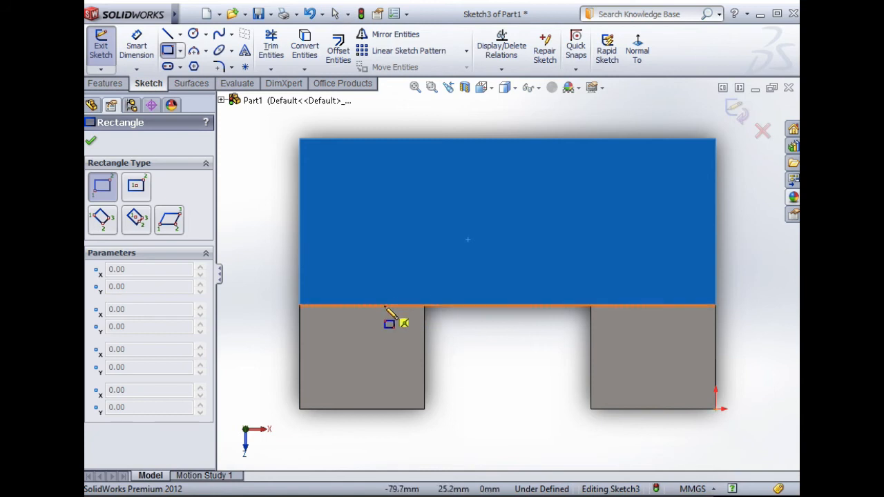
pyautogui.moveTo(384, 305); pyautogui.dragTo(429, 268)
pyautogui.moveTo(499, 251); pyautogui.dragTo(607, 210)
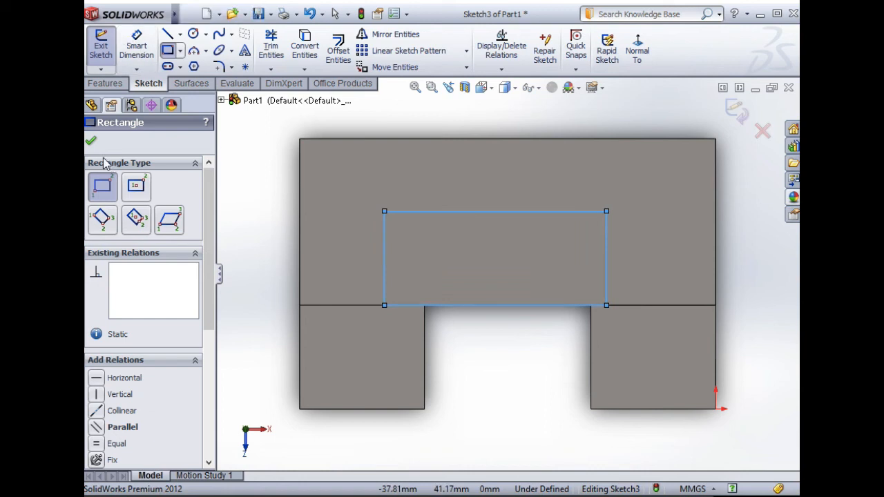
pyautogui.click(92, 144)
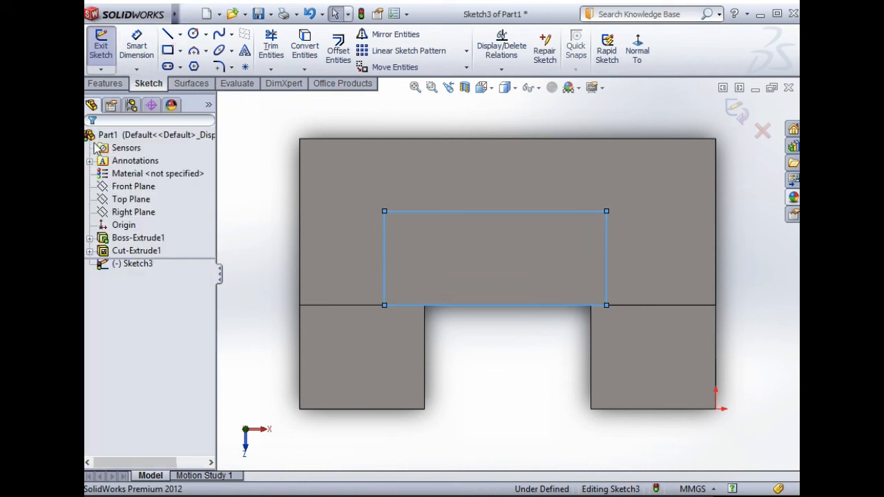
# Dimension the distance between the rectangle's rear side and the upper face's back edge as 20 mm
pyautogui.click(136, 45)
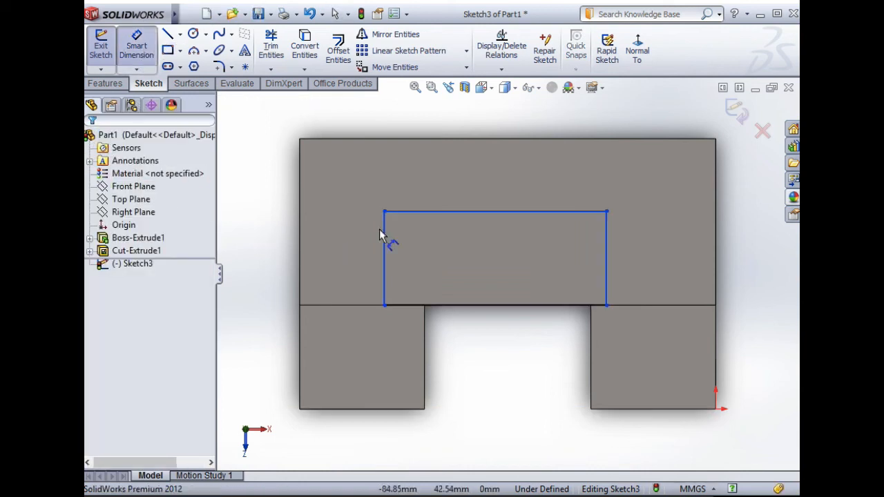
pyautogui.click(393, 139)
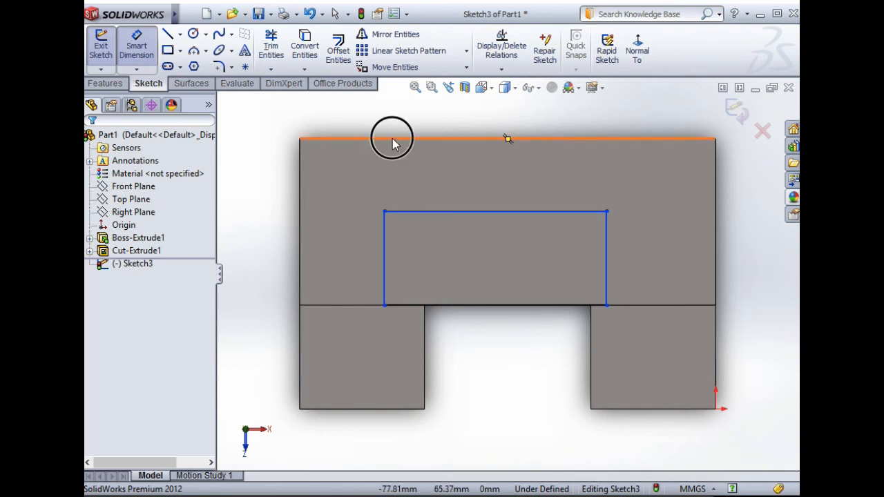
pyautogui.click(405, 211)
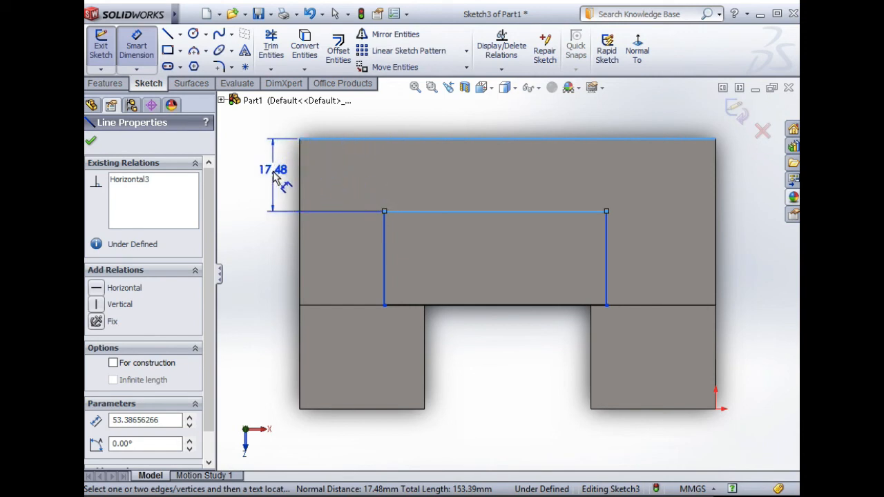
pyautogui.click(274, 178)
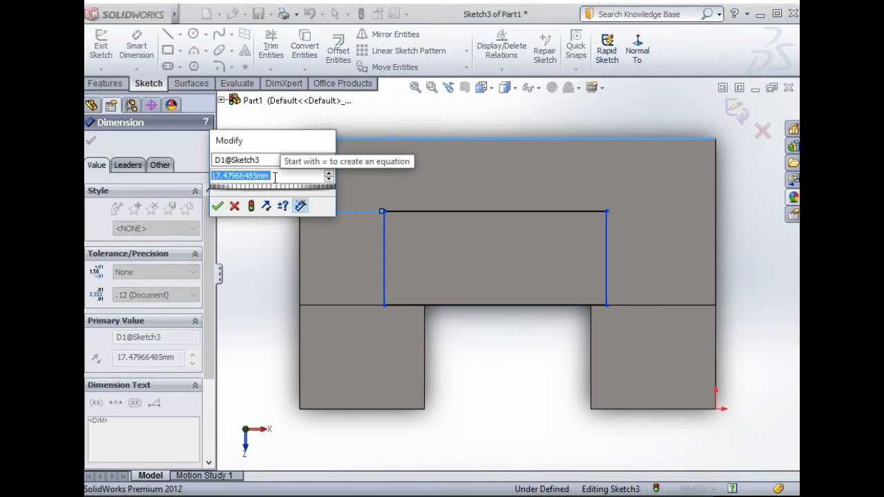
pyautogui.write('20')
pyautogui.click(218, 206)
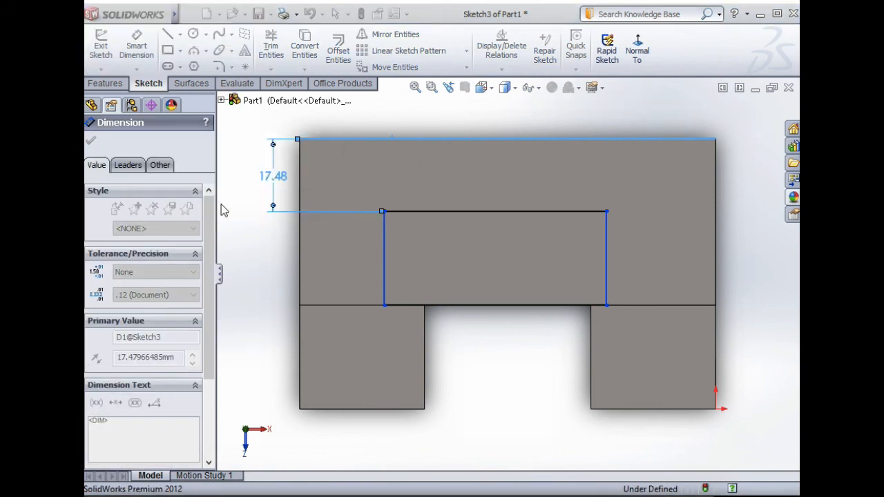
# Dimension the distance between the rectangle's left side and the upper face's left edge as 25 mm
pyautogui.click(383, 255)
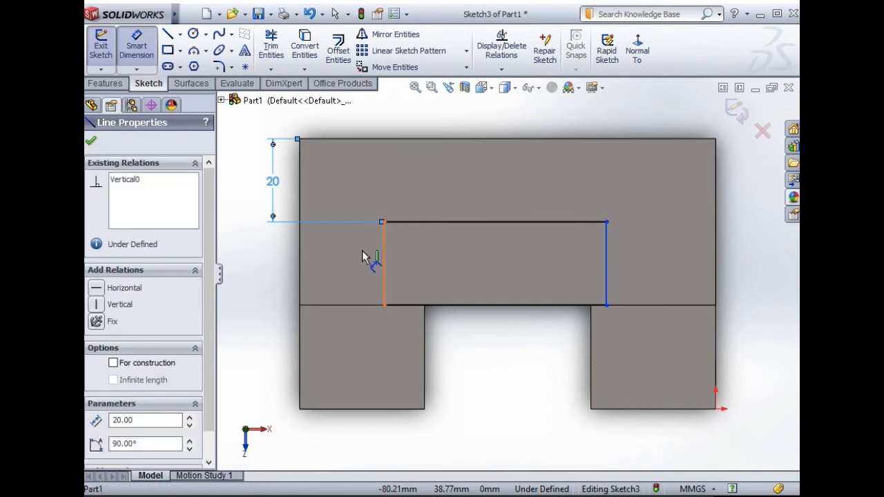
pyautogui.click(300, 252)
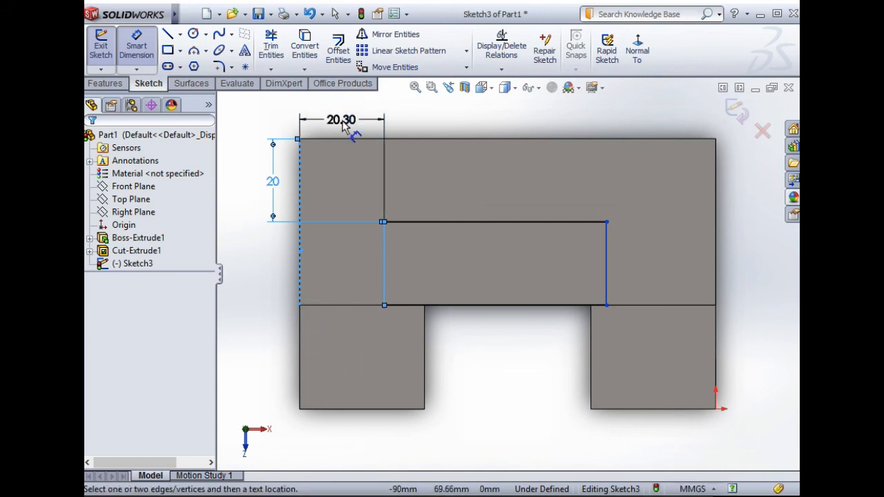
pyautogui.click(349, 133)
pyautogui.write('25')
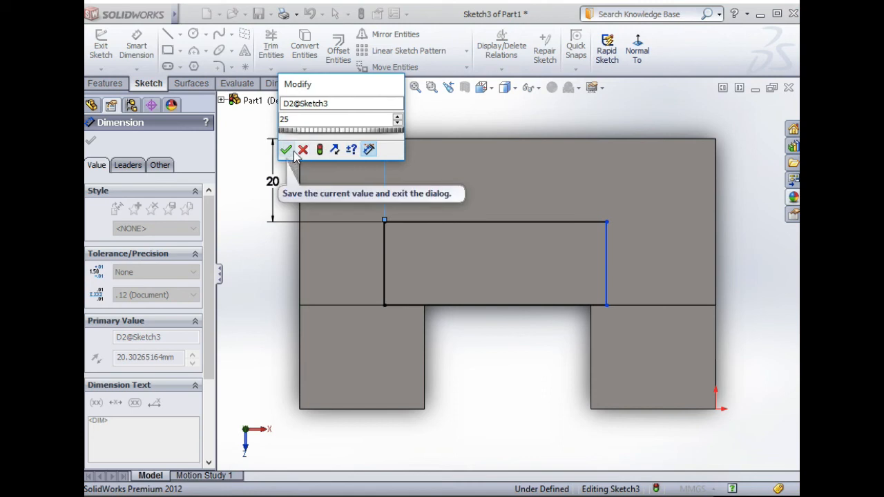
pyautogui.click(286, 150)
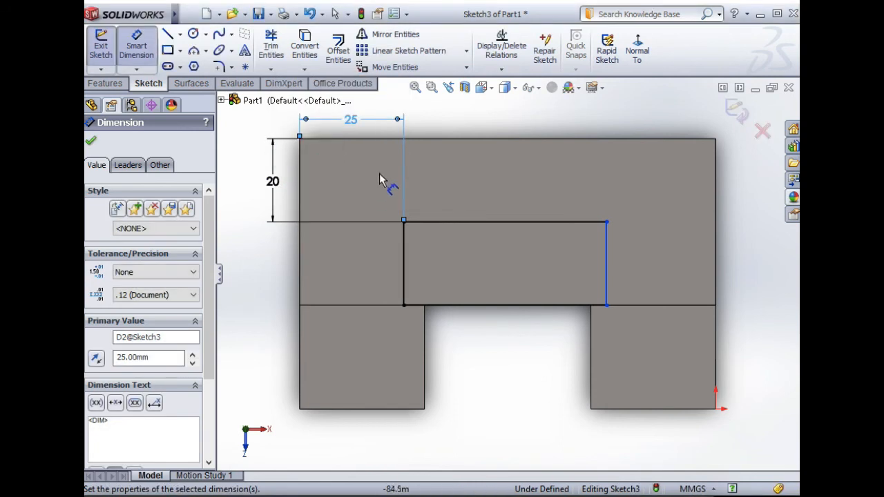
# Dimension the distance between the rectangle's right side and the upper face's right edge as 25 mm and finish dimensioning
pyautogui.click(607, 261)
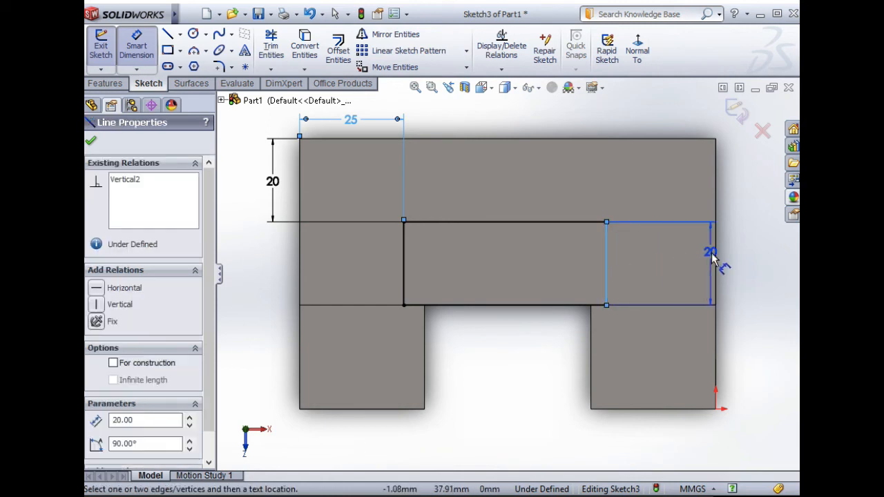
pyautogui.click(715, 249)
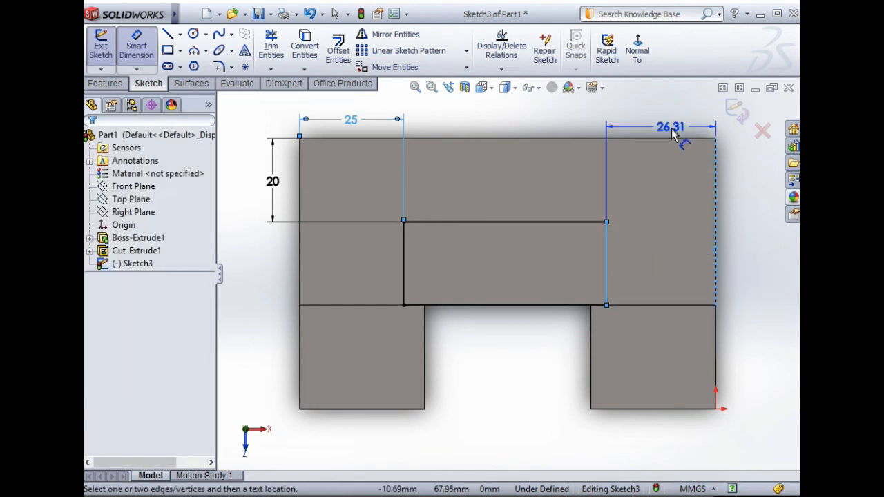
pyautogui.click(666, 126)
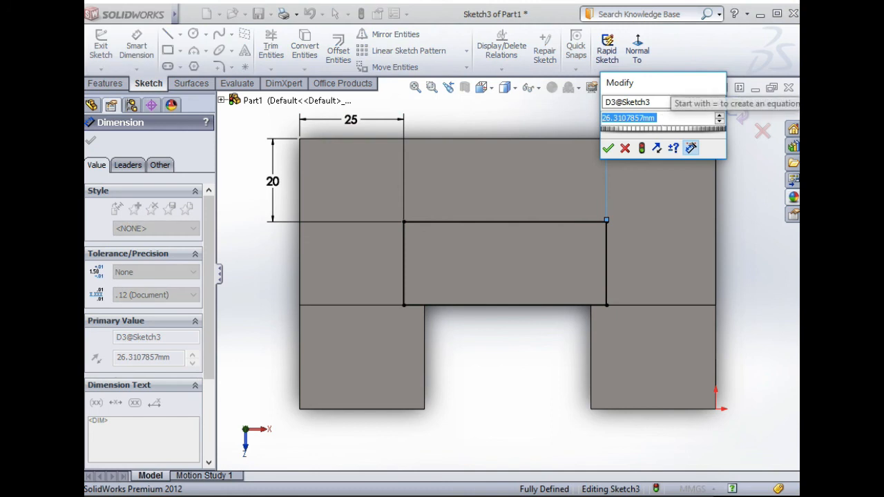
pyautogui.write('25')
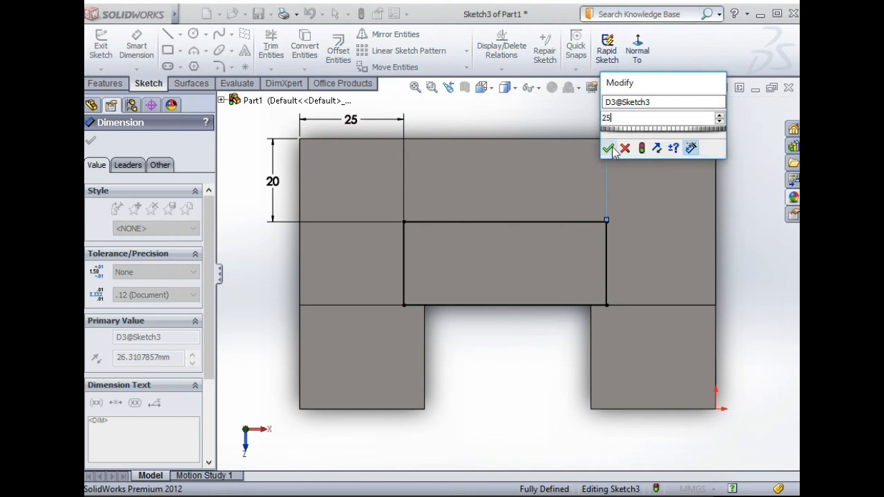
pyautogui.click(610, 149)
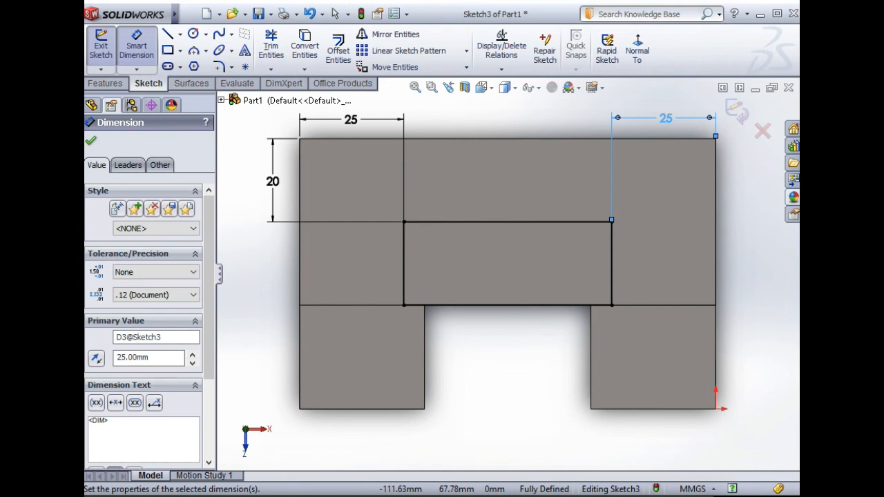
pyautogui.click(92, 141)
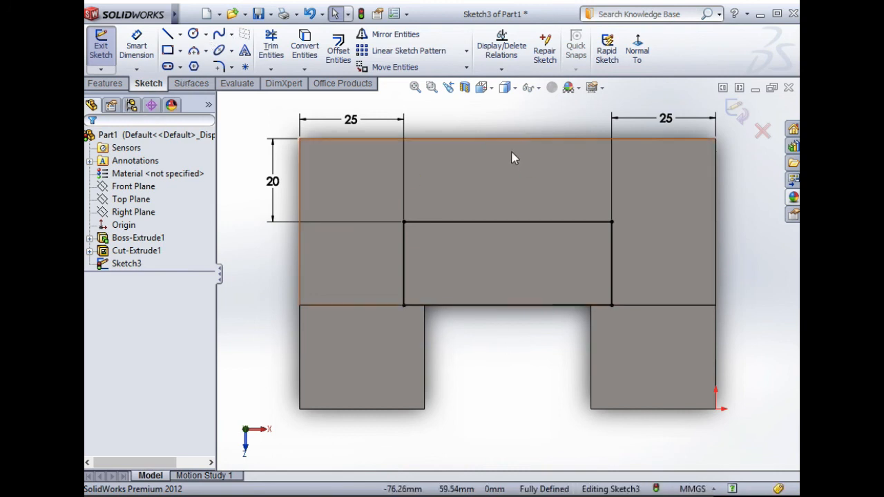
# Cut the dimensioned rectangle down into the block with a Blind Extruded Cut 40 mm deep
pyautogui.moveTo(513, 156); pyautogui.dragTo(508, 119, button='middle')
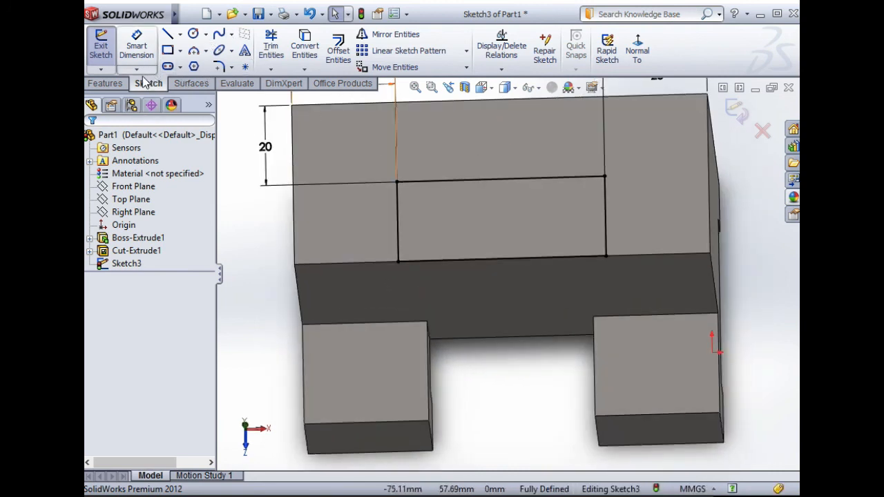
pyautogui.click(106, 84)
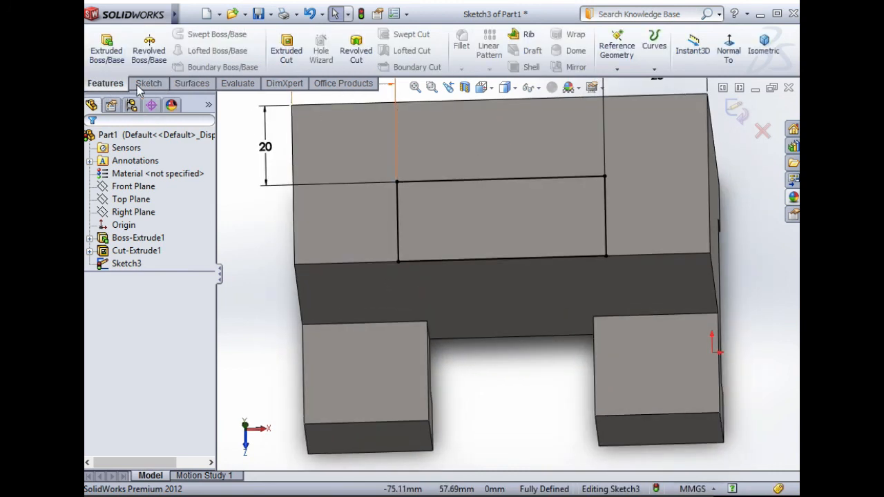
pyautogui.click(292, 54)
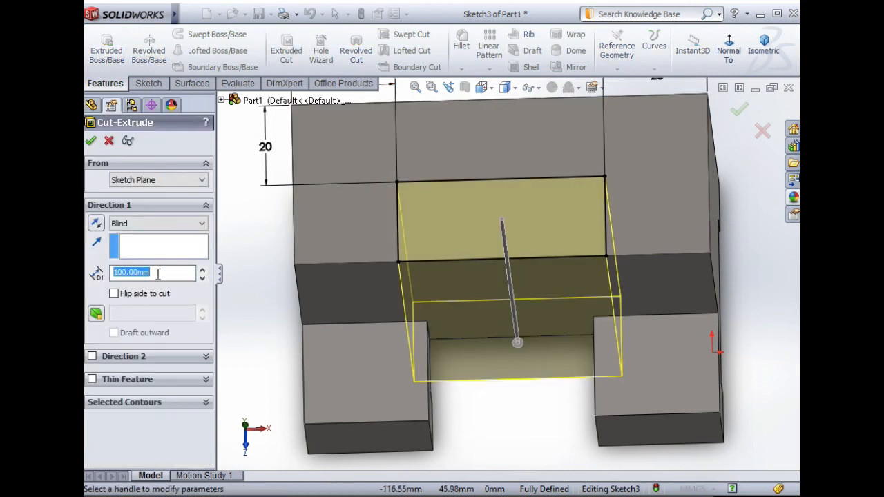
pyautogui.click(97, 273)
pyautogui.write('40')
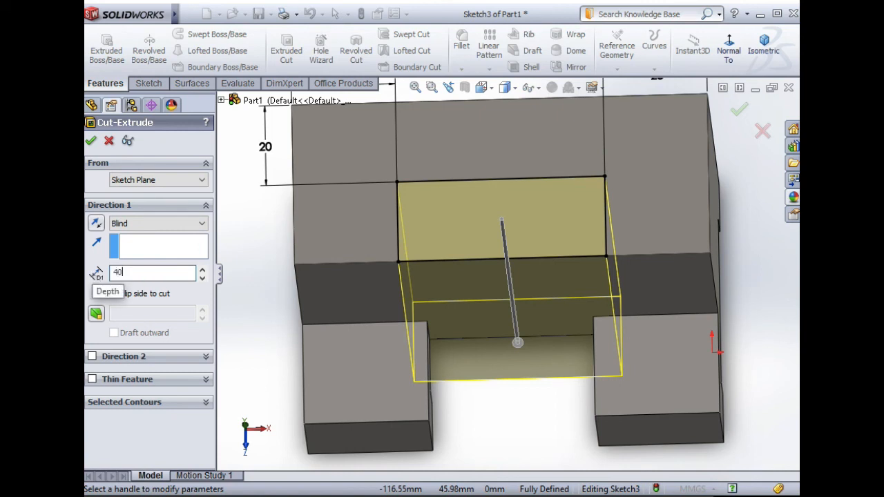
pyautogui.moveTo(134, 274); pyautogui.dragTo(101, 273)
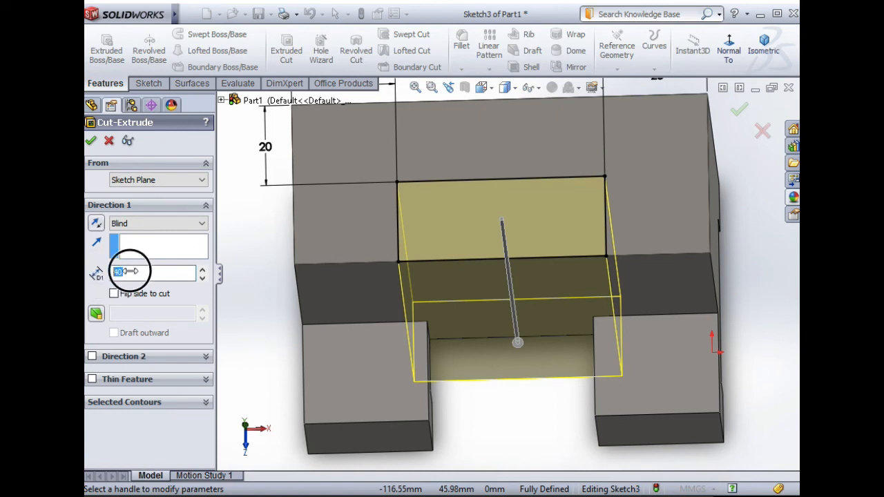
pyautogui.click(129, 271)
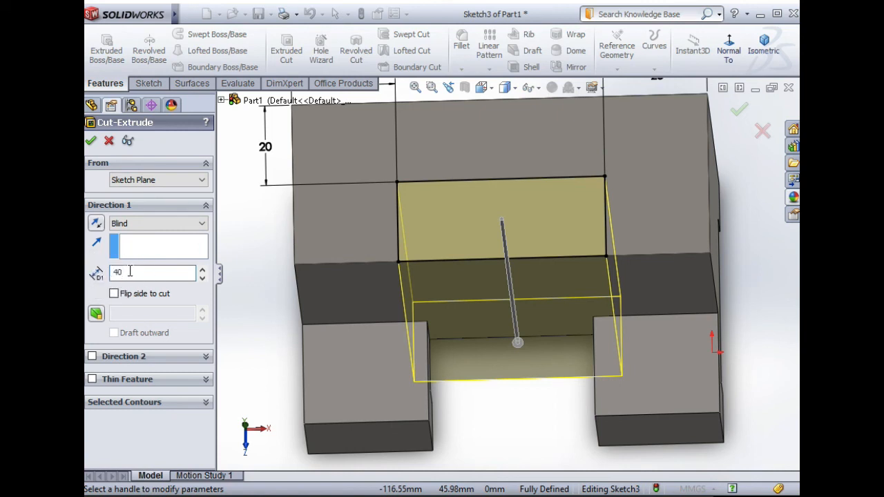
pyautogui.click(93, 139)
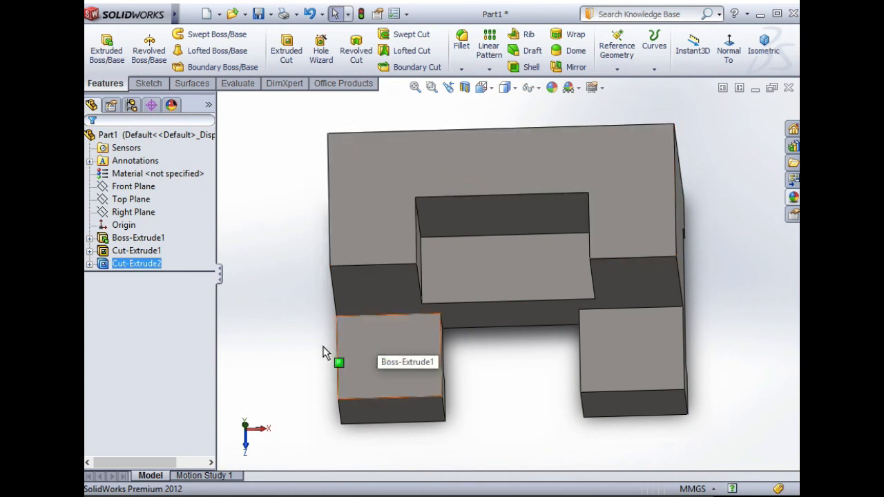
# Inspect the cut block from its side and set the view orientation to Isometric
pyautogui.moveTo(274, 321); pyautogui.dragTo(233, 230, button='middle')
pyautogui.scroll(3, 264, 346)
pyautogui.scroll(-3, 549, 355)
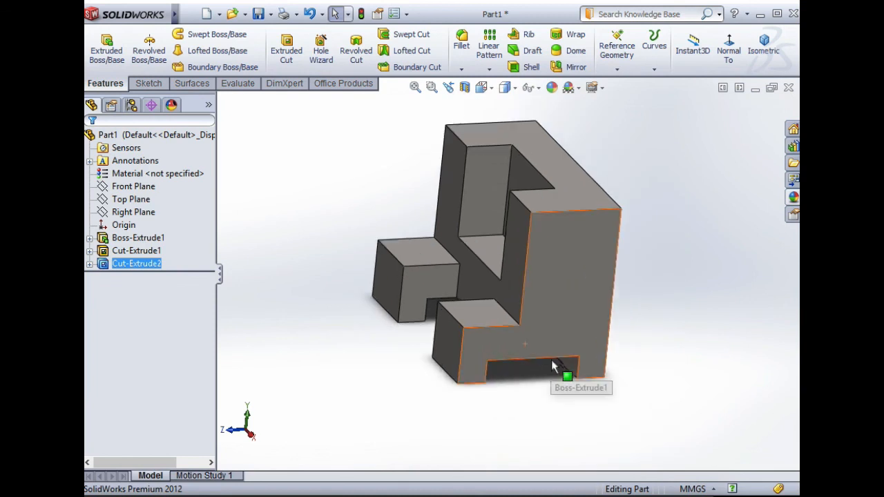
pyautogui.moveTo(658, 391)
pyautogui.mouseDown(button='middle')
pyautogui.moveTo(724, 369)
pyautogui.moveTo(677, 373)
pyautogui.moveTo(649, 391)
pyautogui.moveTo(659, 379)
pyautogui.mouseUp(button='middle')
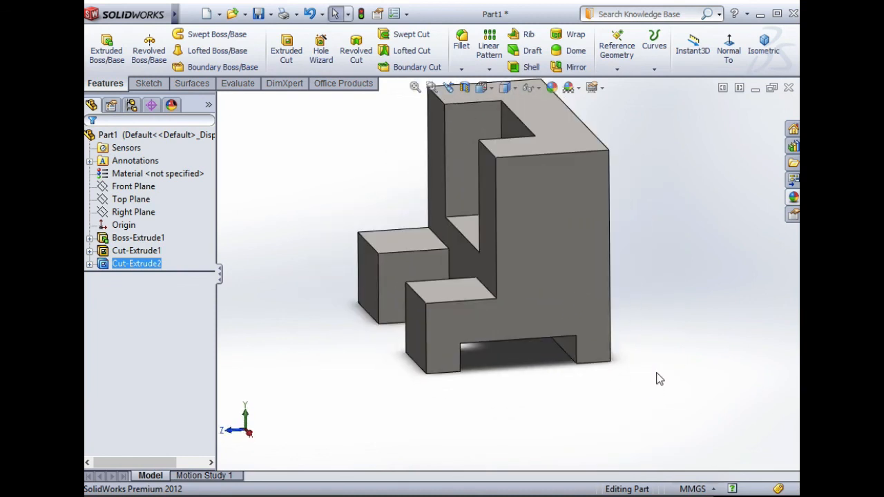
pyautogui.click(483, 88)
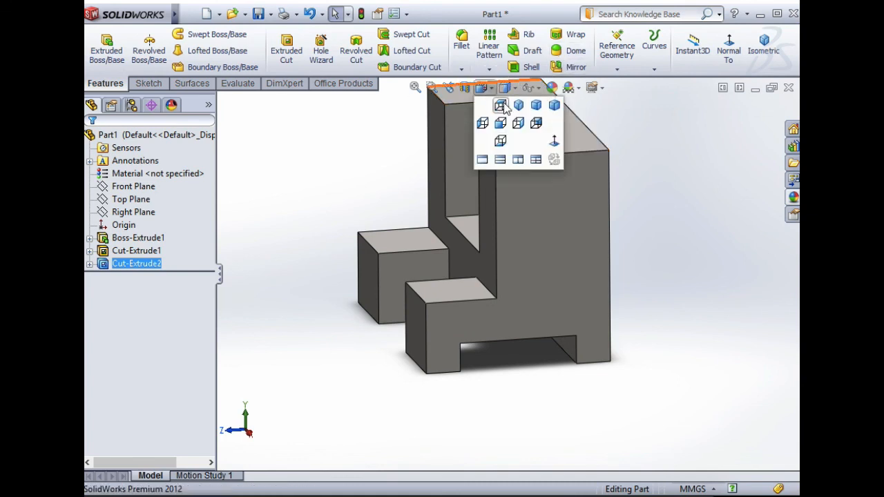
pyautogui.click(516, 101)
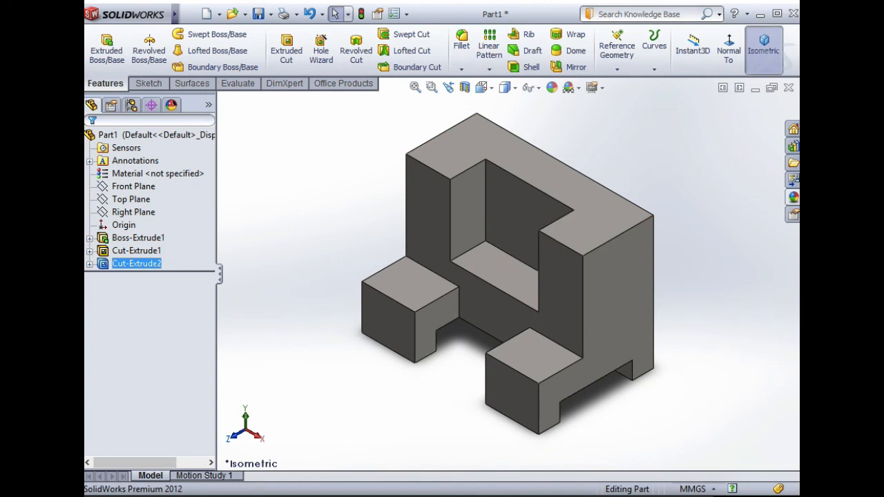
pyautogui.click(794, 198)
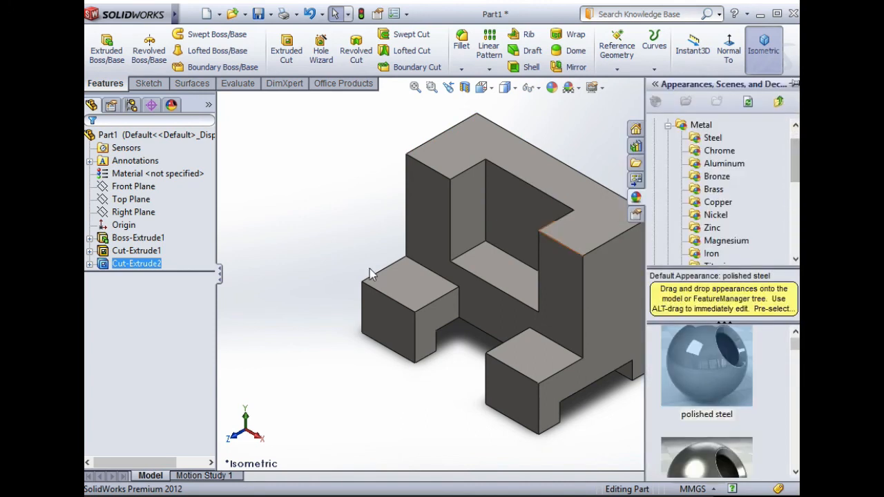
pyautogui.click(229, 236)
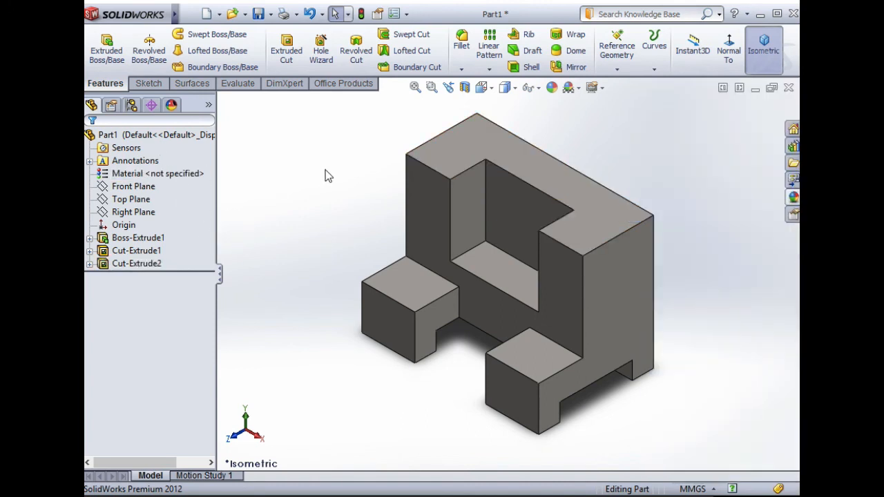
# Save the part in the watch folder under the file name isometric
pyautogui.hotkey('ctrl', 's')
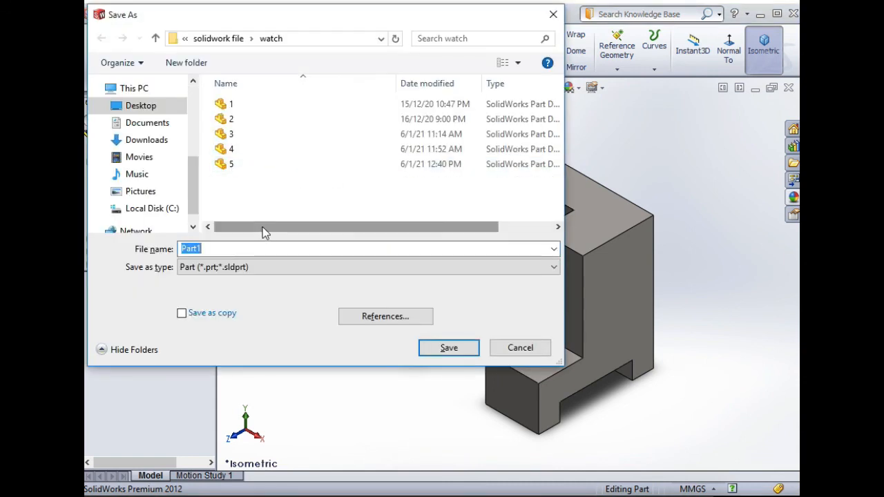
pyautogui.write('isometric')
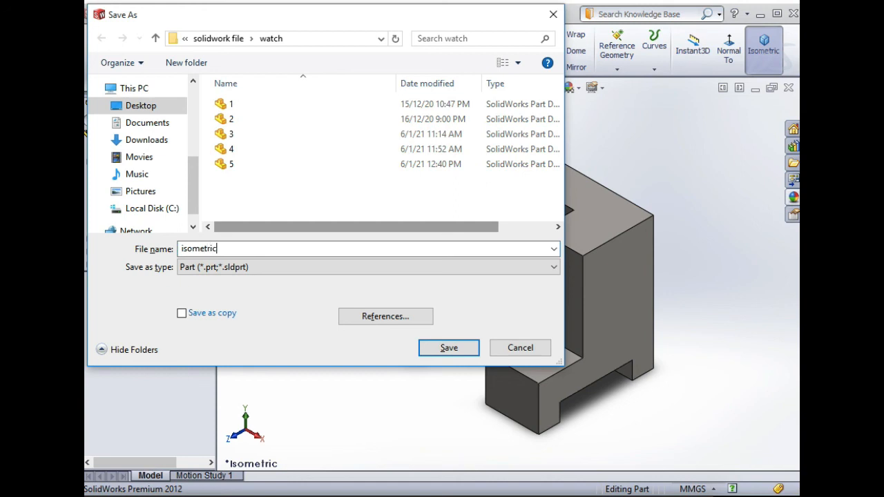
pyautogui.click(453, 348)
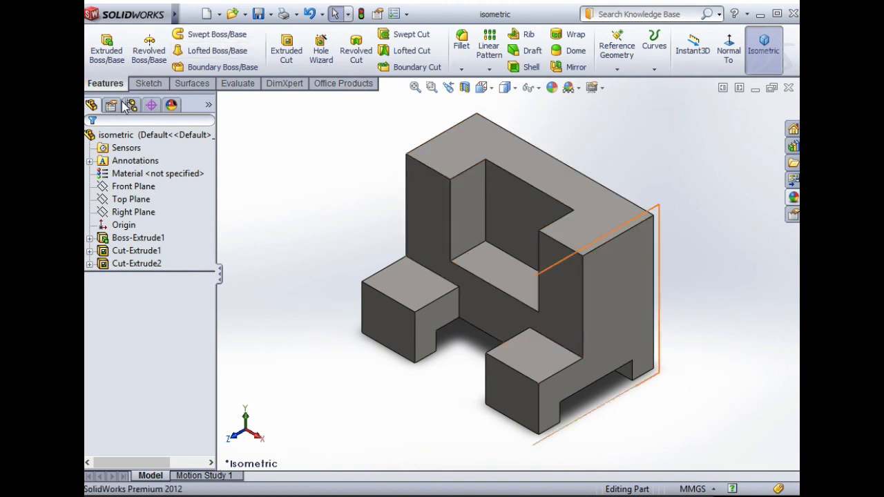
# Colour the whole part light yellow from the standard swatches, confirm the appearance and collapse the appearances library
pyautogui.click(123, 135)
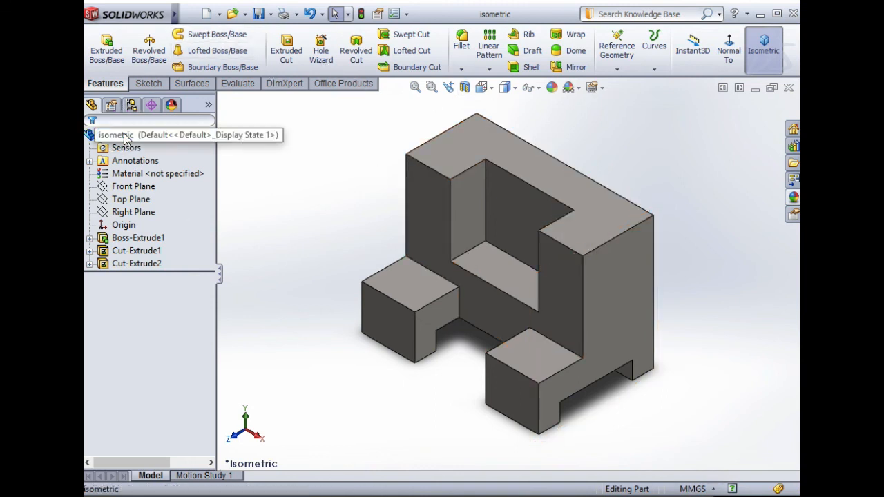
pyautogui.rightClick(143, 140)
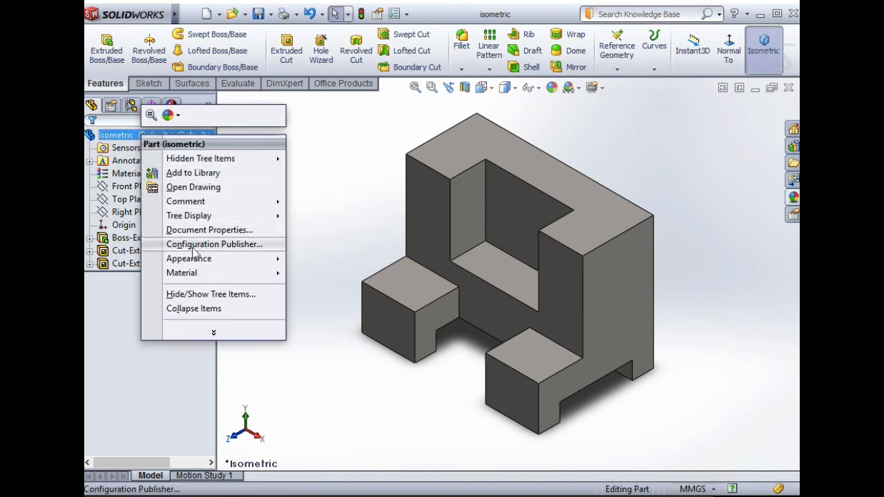
pyautogui.click(169, 116)
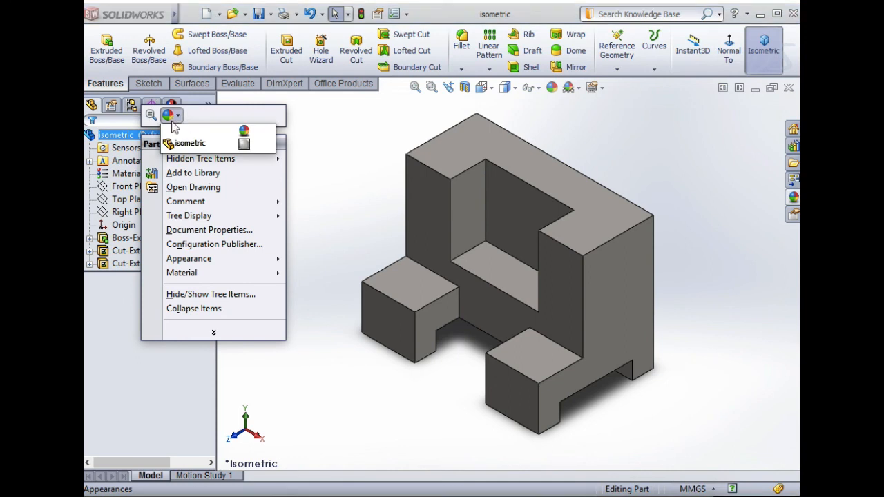
pyautogui.click(244, 146)
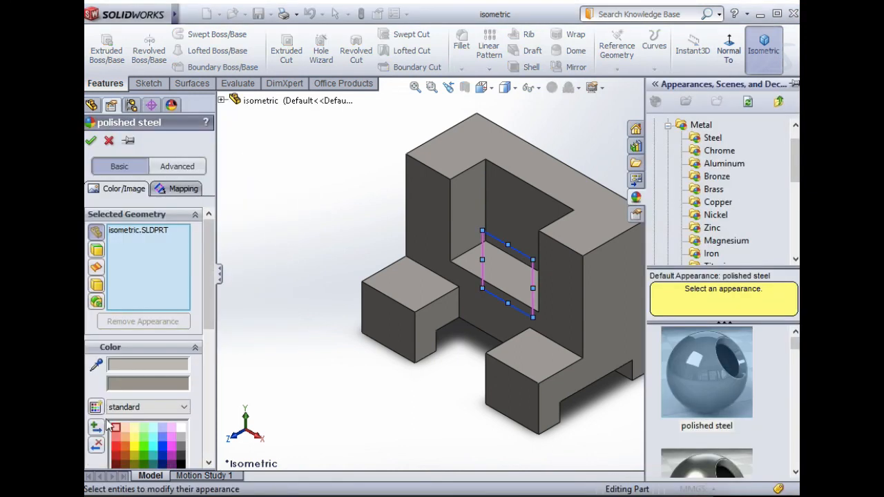
pyautogui.click(134, 438)
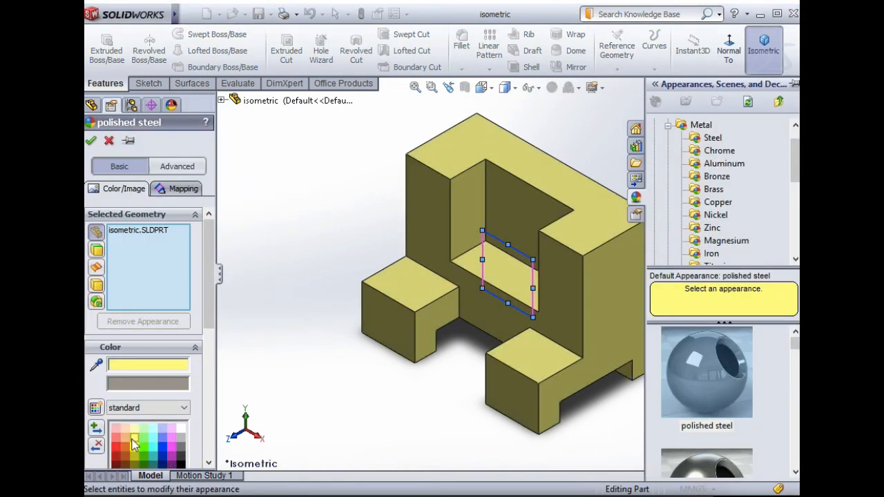
pyautogui.click(92, 141)
pyautogui.click(657, 85)
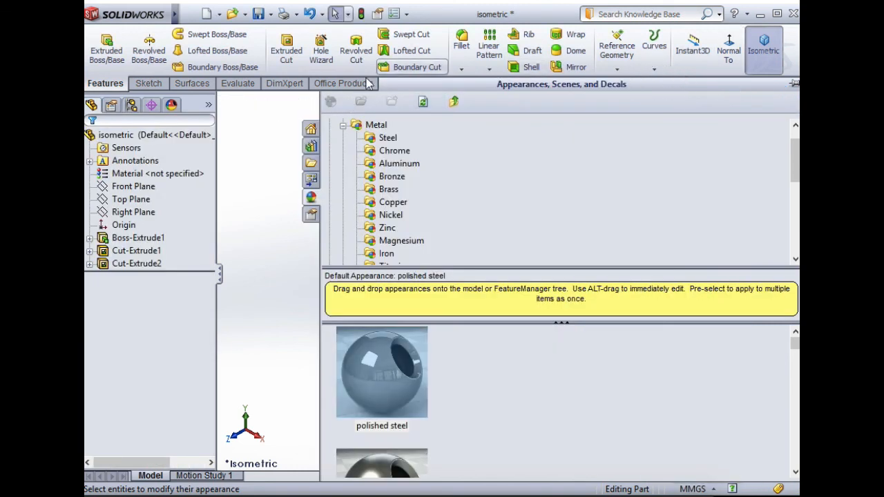
pyautogui.click(260, 145)
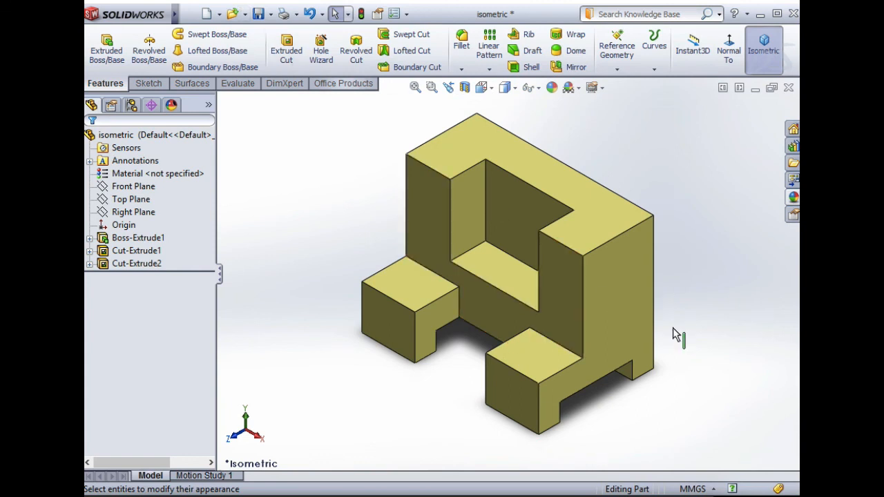
# Examine the coloured block's overall shape, ledge opening and pocket in the isometric view
pyautogui.scroll(-1, 685, 349)
pyautogui.scroll(2, 685, 349)
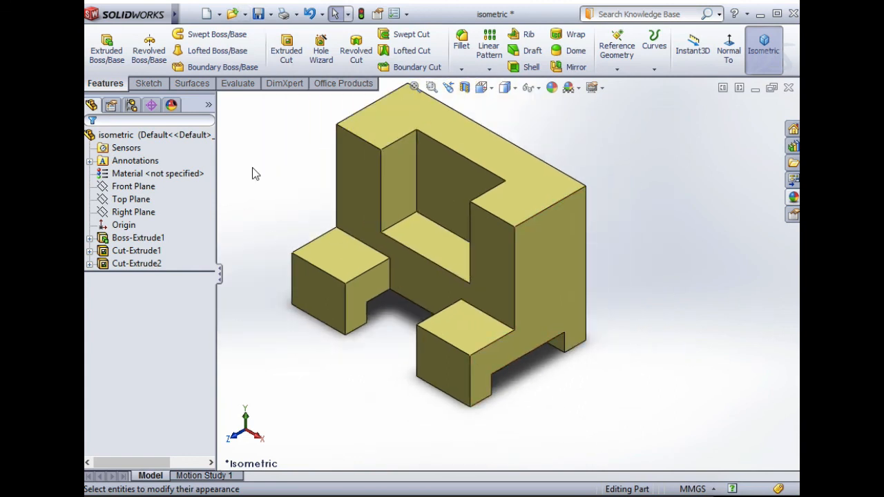
pyautogui.scroll(1, 274, 200)
pyautogui.scroll(1, 343, 147)
pyautogui.scroll(-2, 386, 180)
pyautogui.scroll(1, 608, 285)
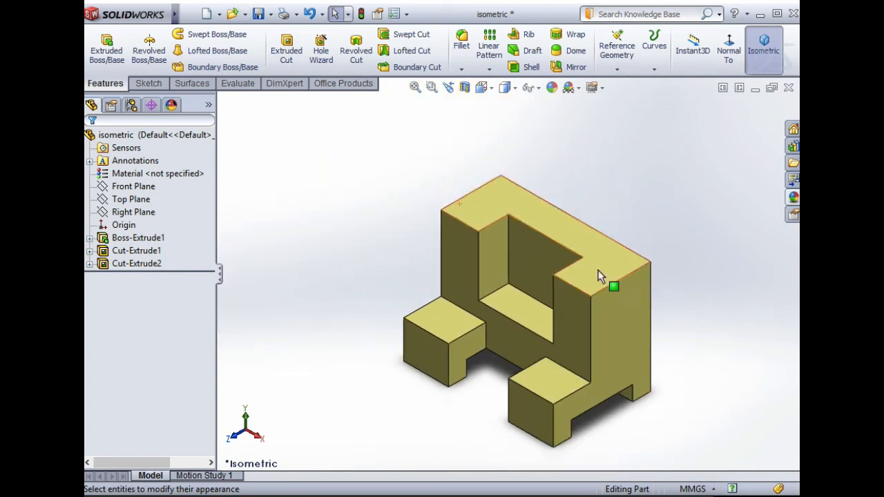
pyautogui.scroll(2, 631, 349)
pyautogui.scroll(-1, 635, 348)
pyautogui.scroll(-2, 479, 296)
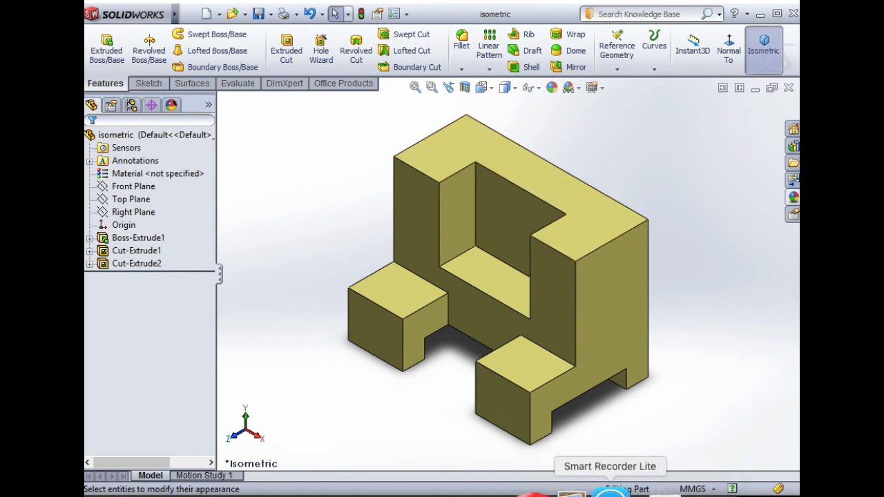
pyautogui.click(604, 493)
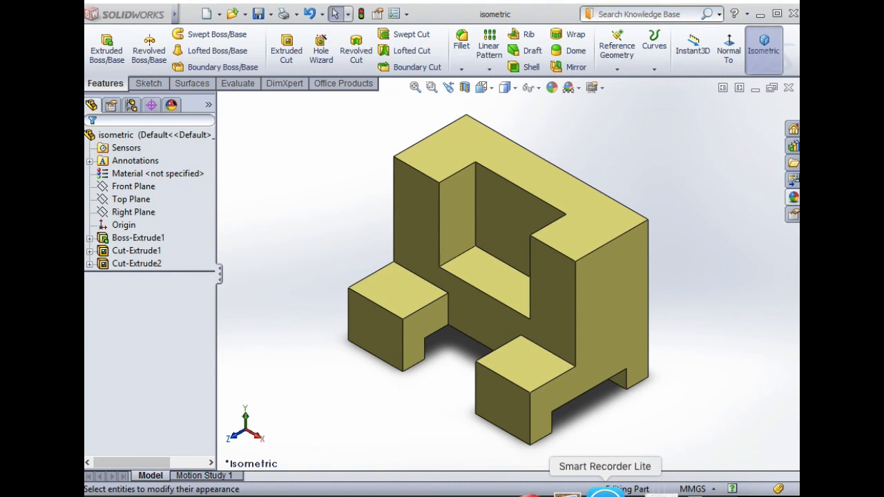